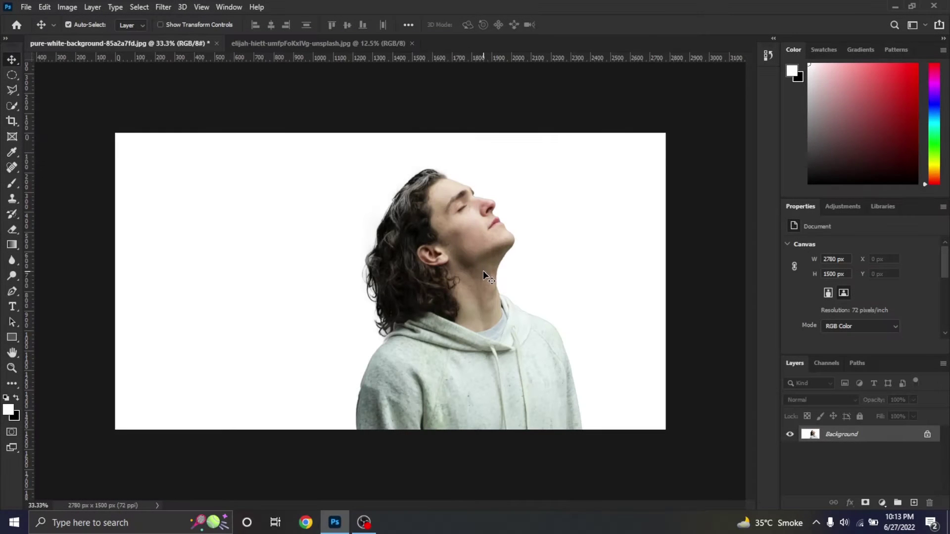
Step: Select the man automatically using Quick Selection's Select Subject
left_click(12, 110)
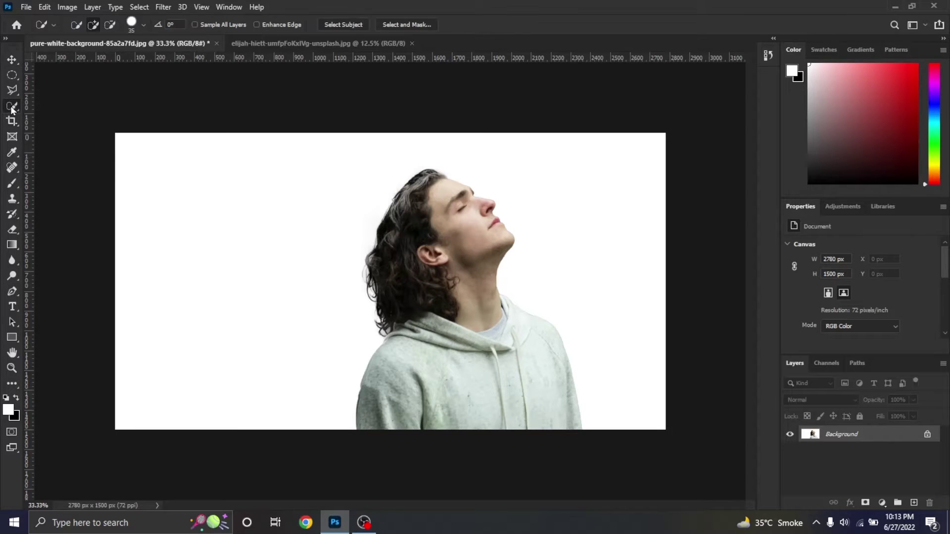
left_click(348, 24)
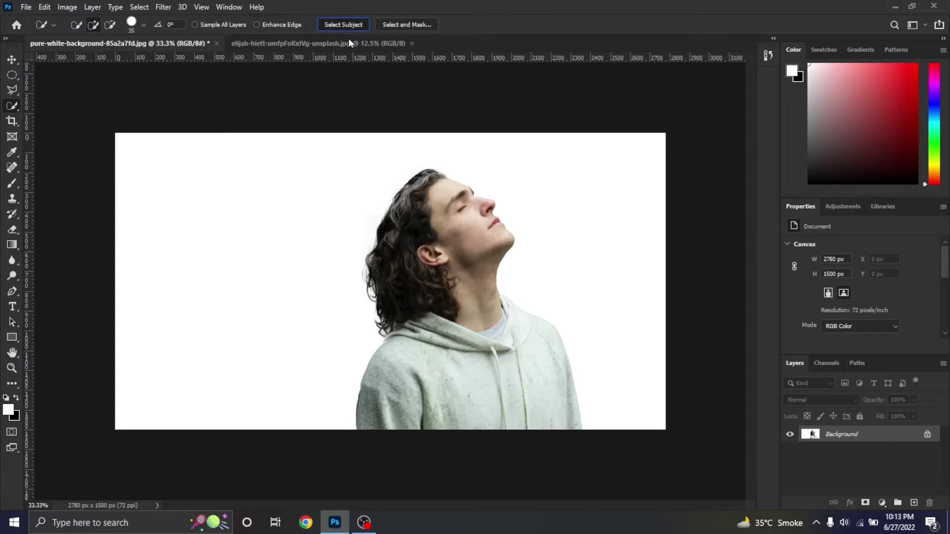
left_click(146, 9)
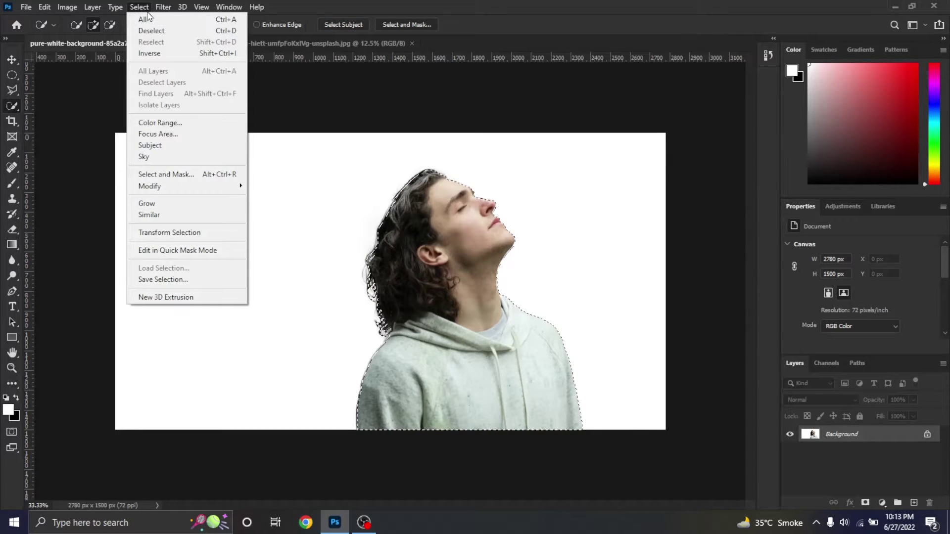
Step: Refine the hair edges in Select and Mask with Smart Radius 1.2 px and Contrast 12%
left_click(182, 174, "shift")
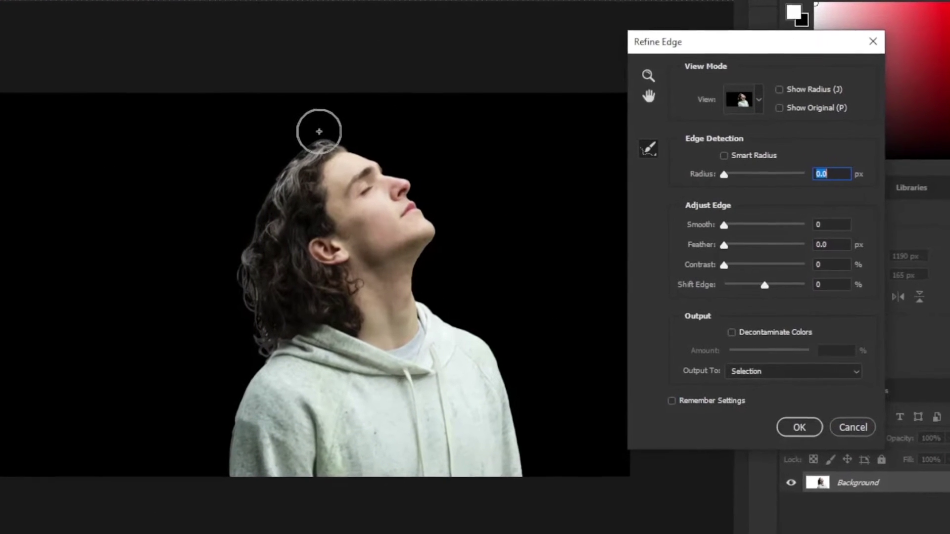
mouse_move(339, 133)
left_mouse_down()
mouse_move(292, 210)
mouse_move(220, 280)
mouse_move(193, 395)
mouse_move(192, 371)
left_mouse_up()
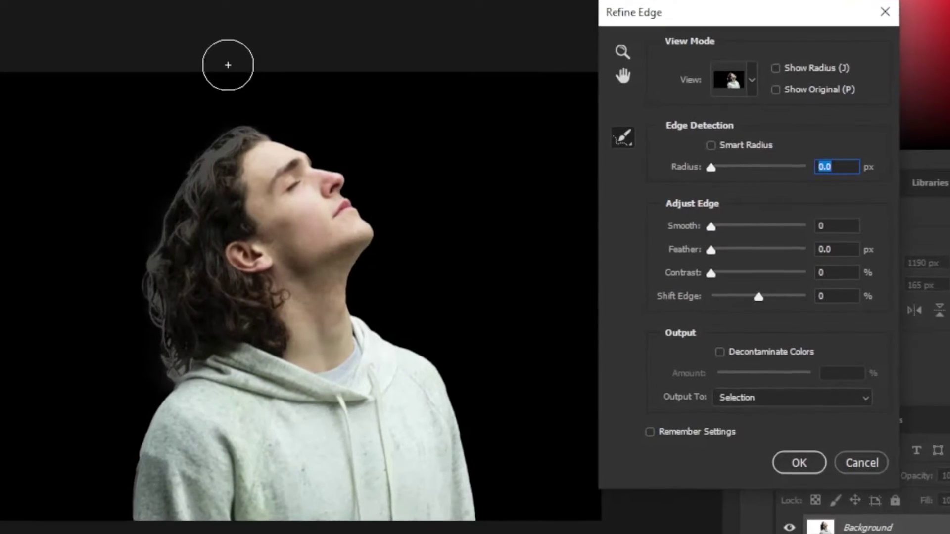
mouse_move(226, 127)
left_mouse_down()
mouse_move(127, 318)
mouse_move(120, 365)
mouse_move(94, 389)
left_mouse_up()
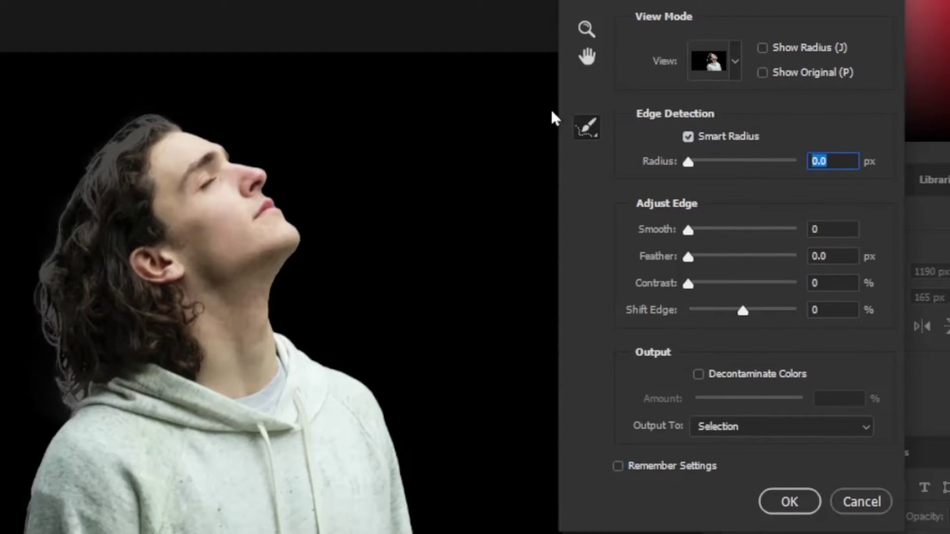
type("1.")
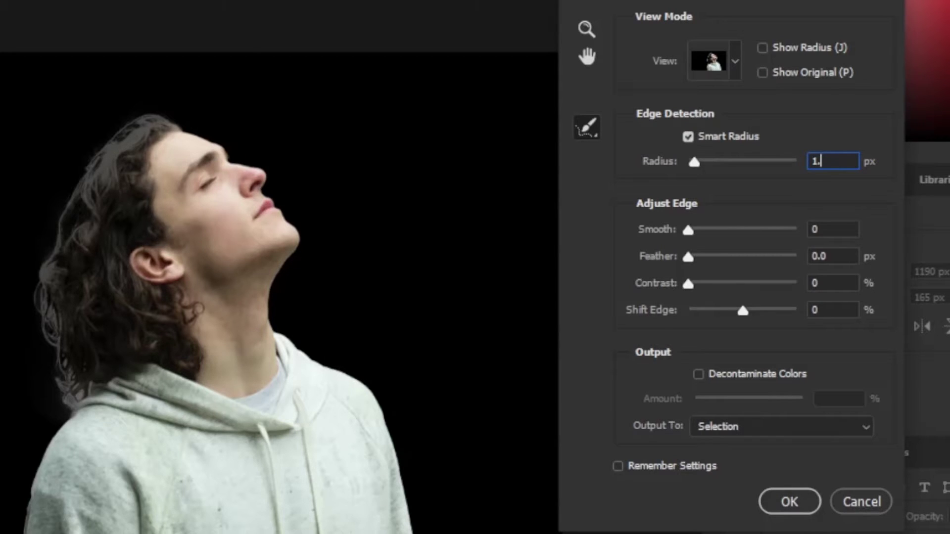
type("2")
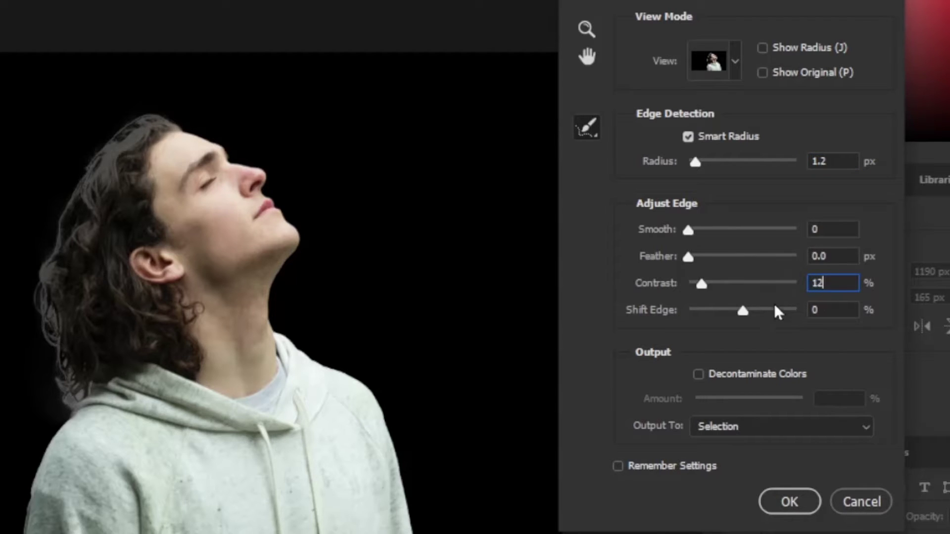
left_click(791, 497)
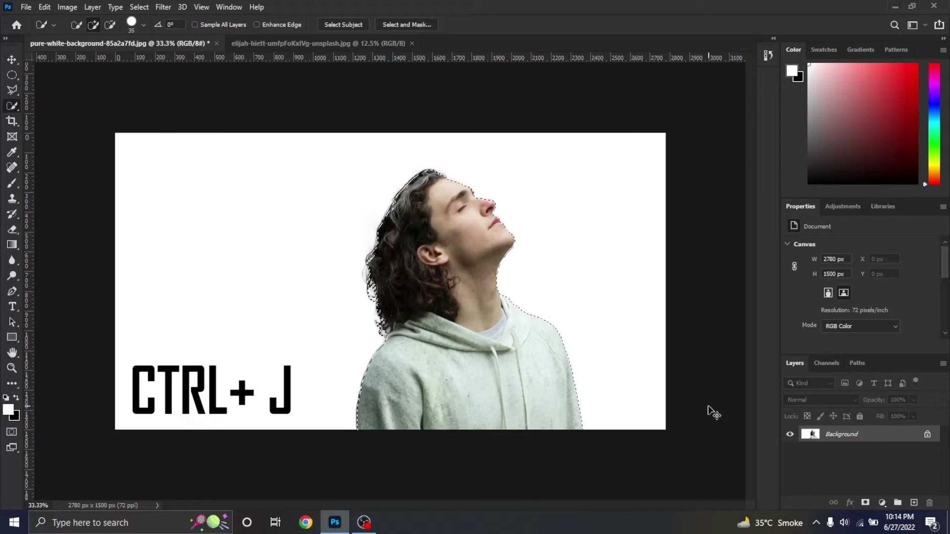
Step: Copy the selected man to Layer 1 and make the Background layer active
key("ctrl+j")
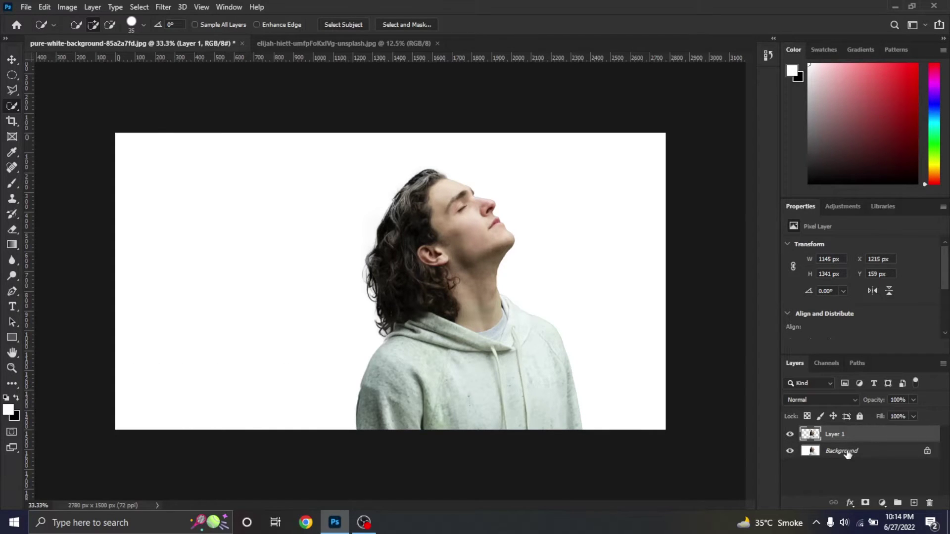
left_click(813, 453)
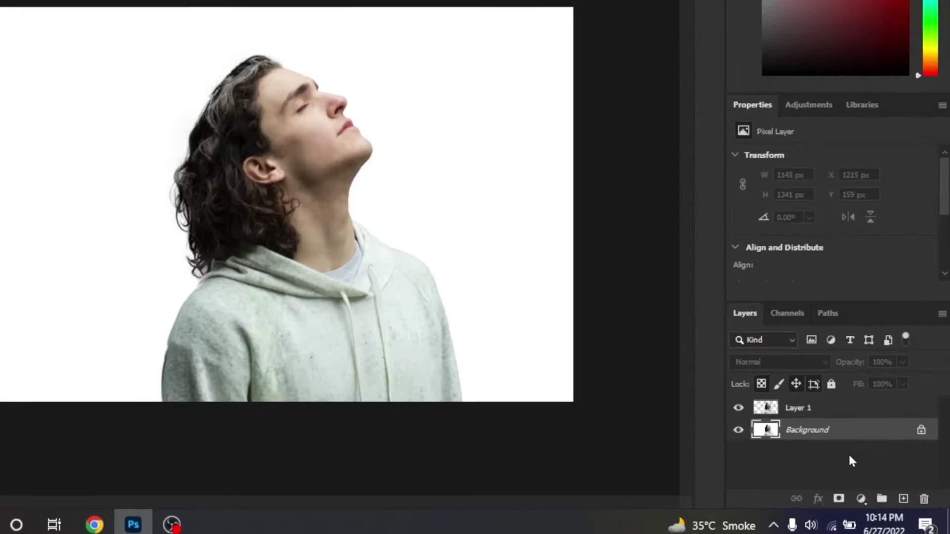
left_click(882, 503)
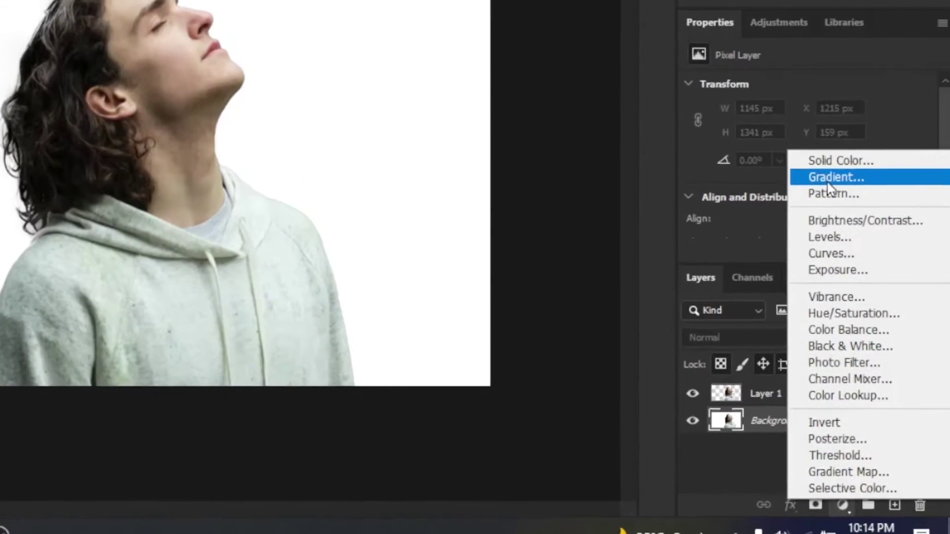
Step: Add a gradient fill layer based on the Black, White preset
left_click(849, 197)
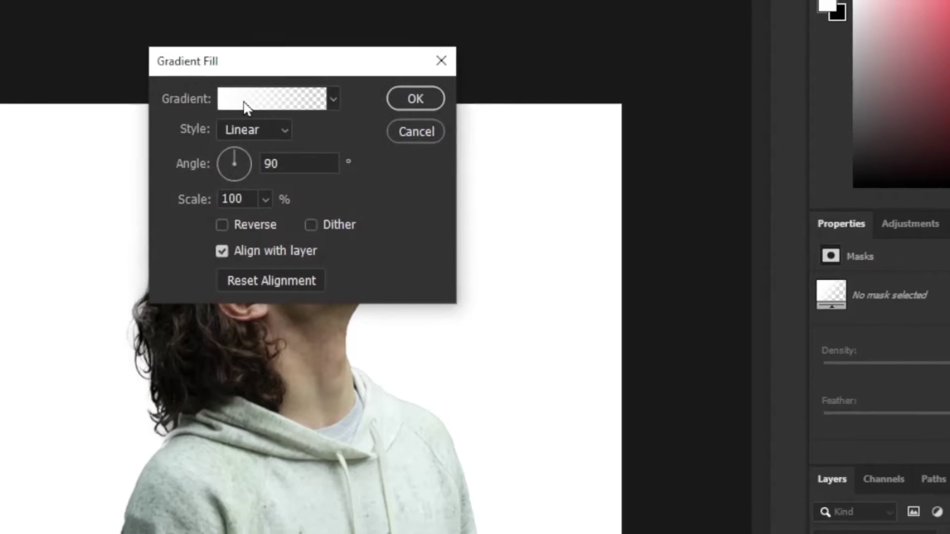
left_click(223, 52)
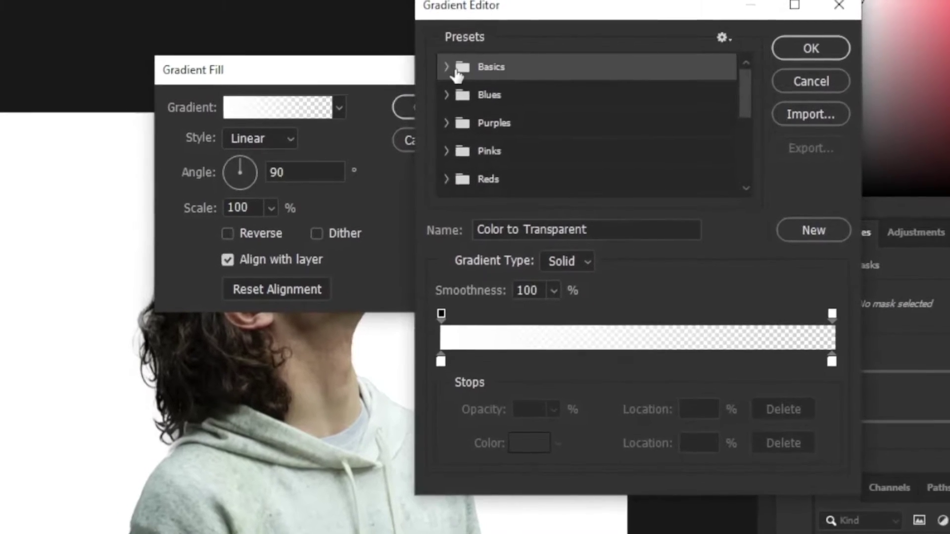
left_click(451, 63)
left_click(537, 99)
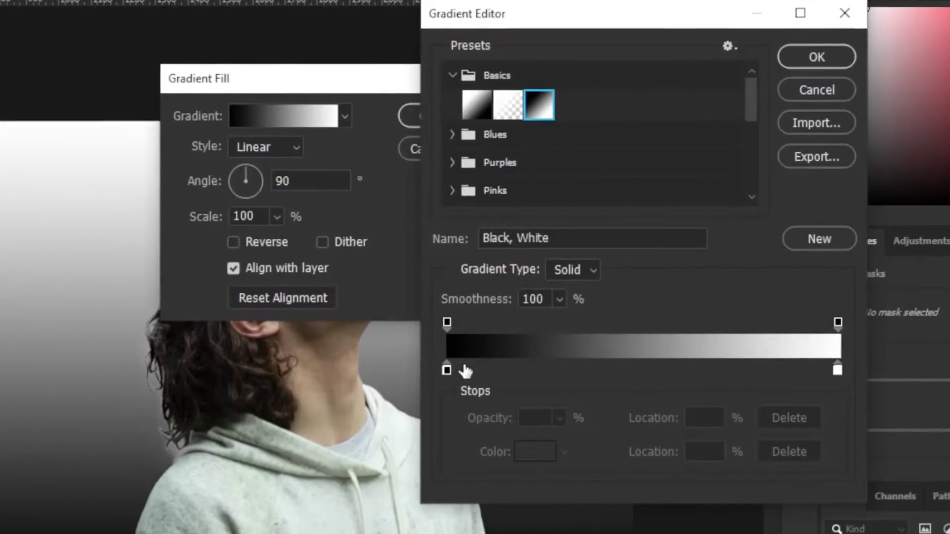
Step: Change the gradient's black stop to dark navy #010522 and confirm the gradient
left_click(446, 372)
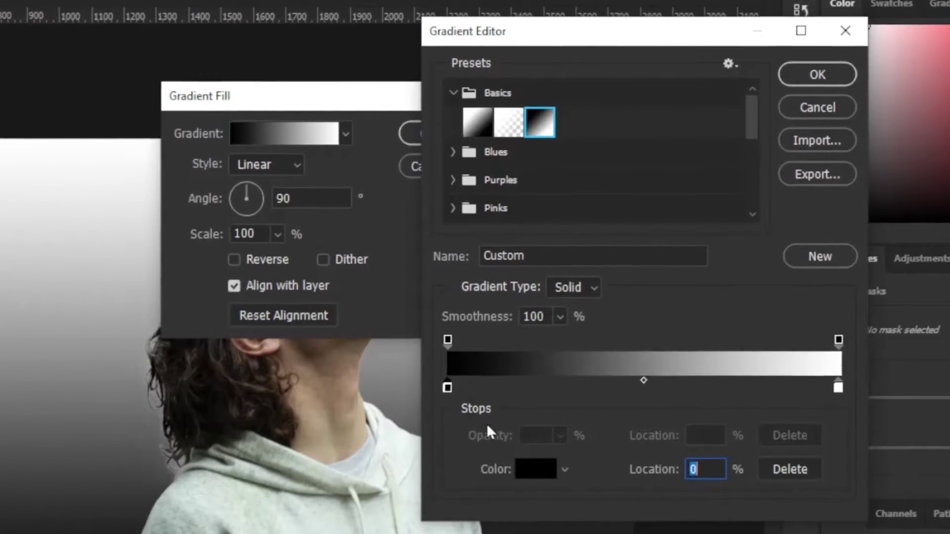
left_click(534, 494)
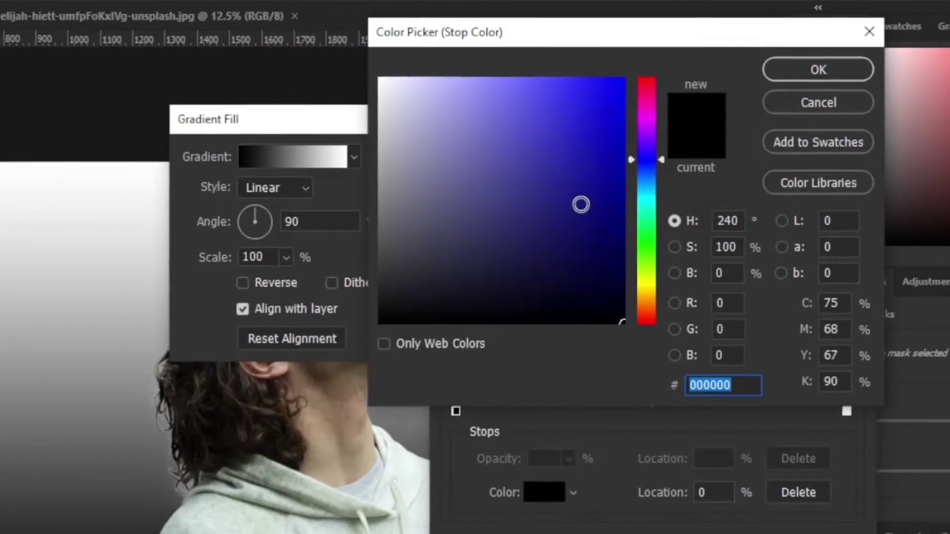
left_click(587, 156)
left_click_drag(652, 127, 657, 168)
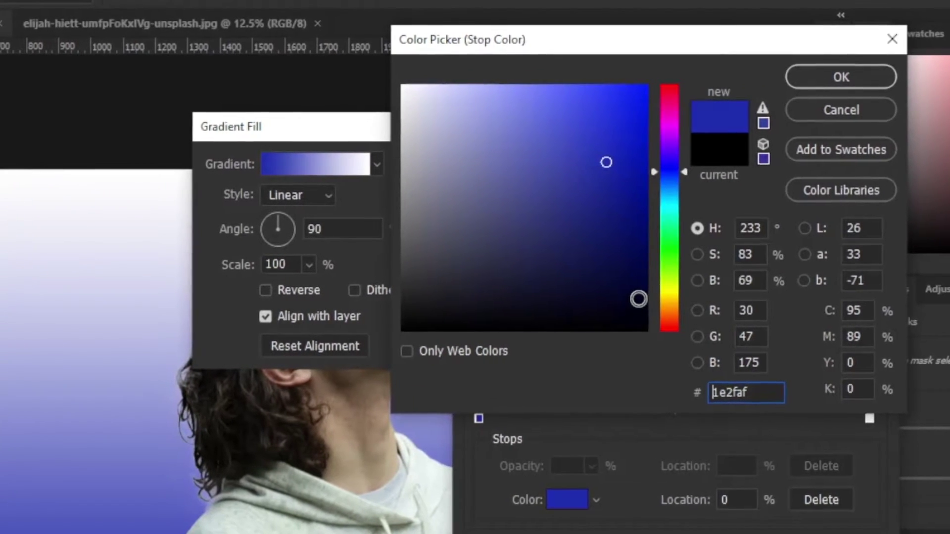
left_click(641, 298)
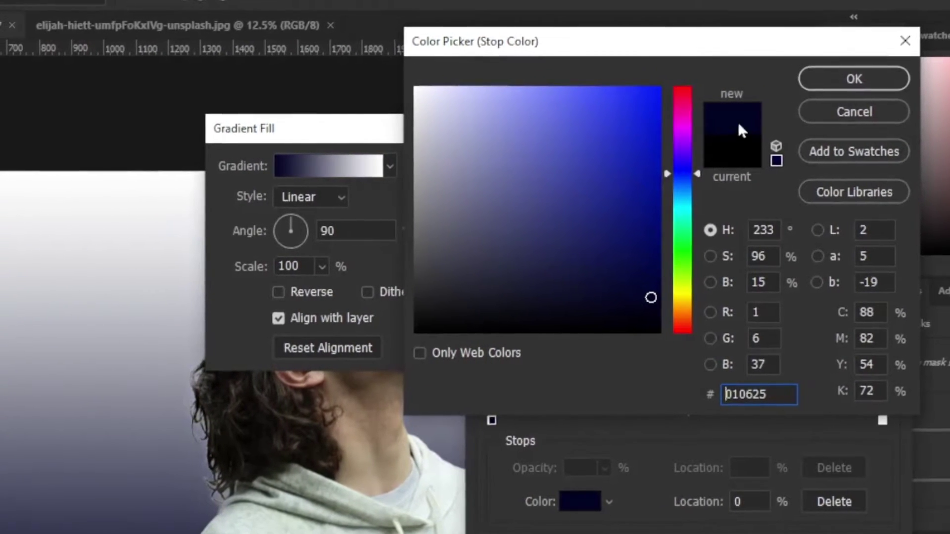
left_click(823, 79)
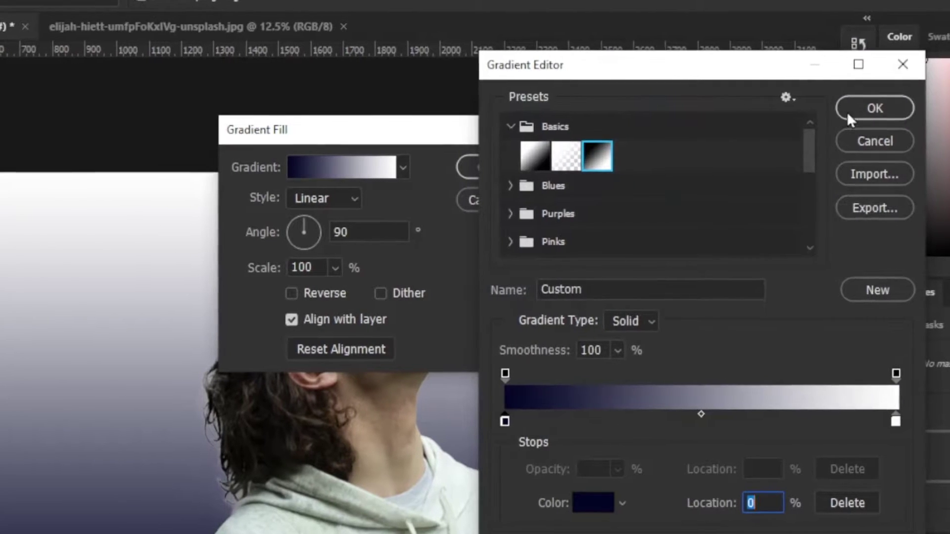
left_click(856, 107)
Step: Make the gradient fill Radial and reversed at 350% scale
left_click(421, 201)
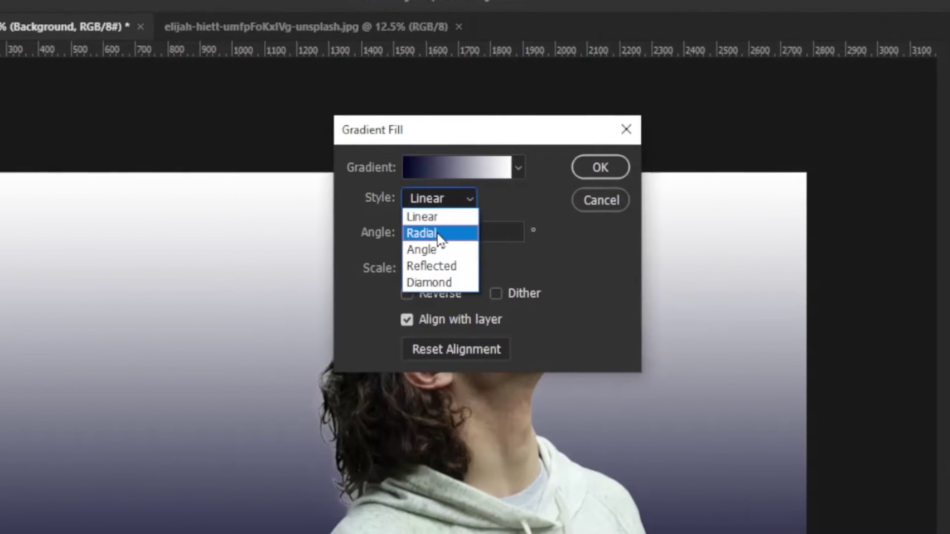
left_click(437, 233)
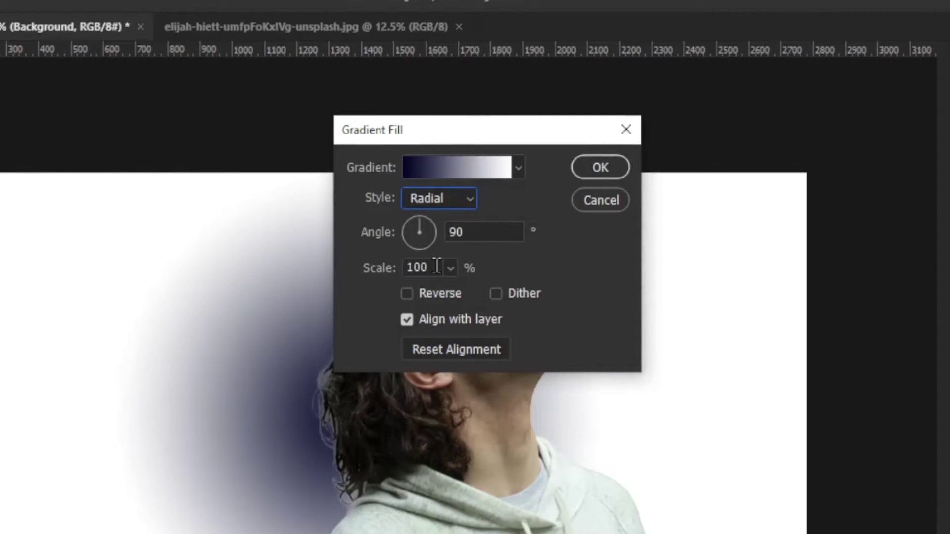
left_click(415, 293)
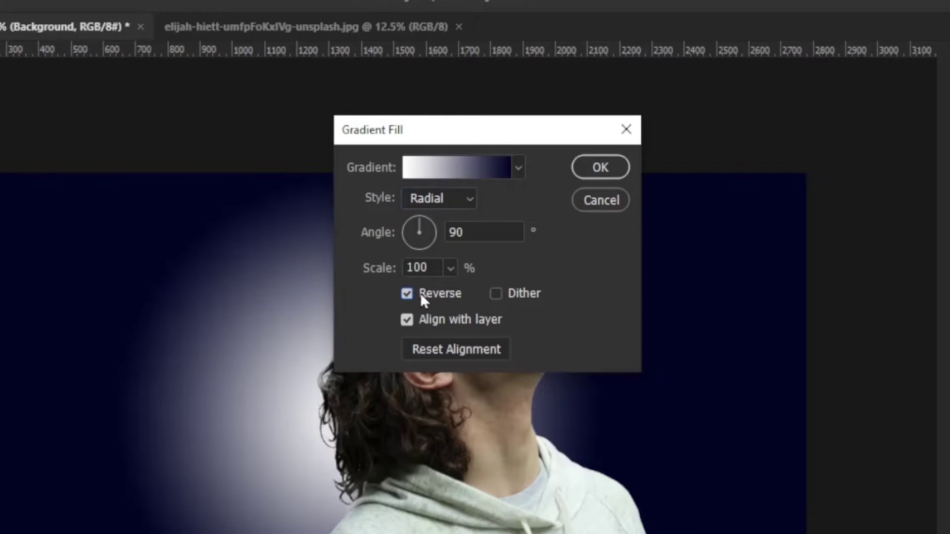
mouse_move(450, 269)
left_mouse_down()
mouse_move(452, 289)
mouse_move(468, 294)
left_mouse_up()
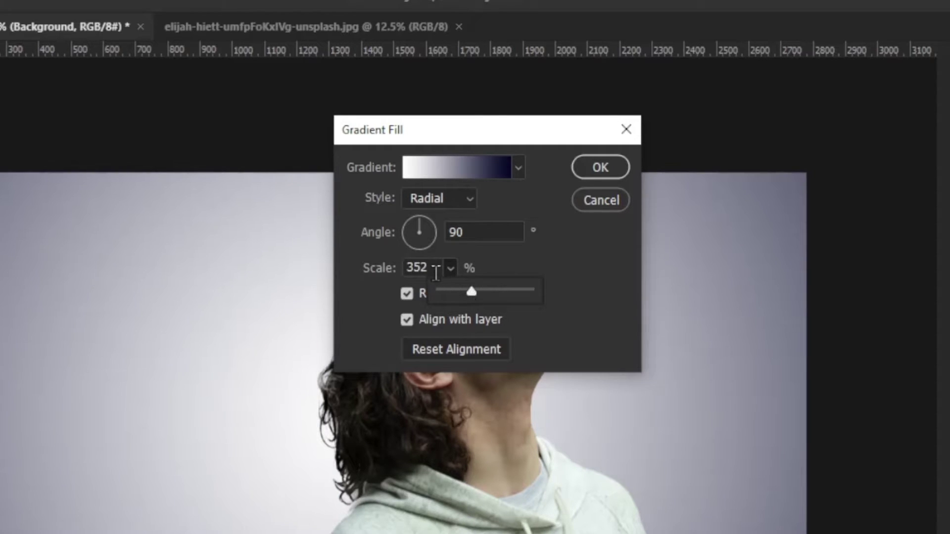
left_click(433, 269)
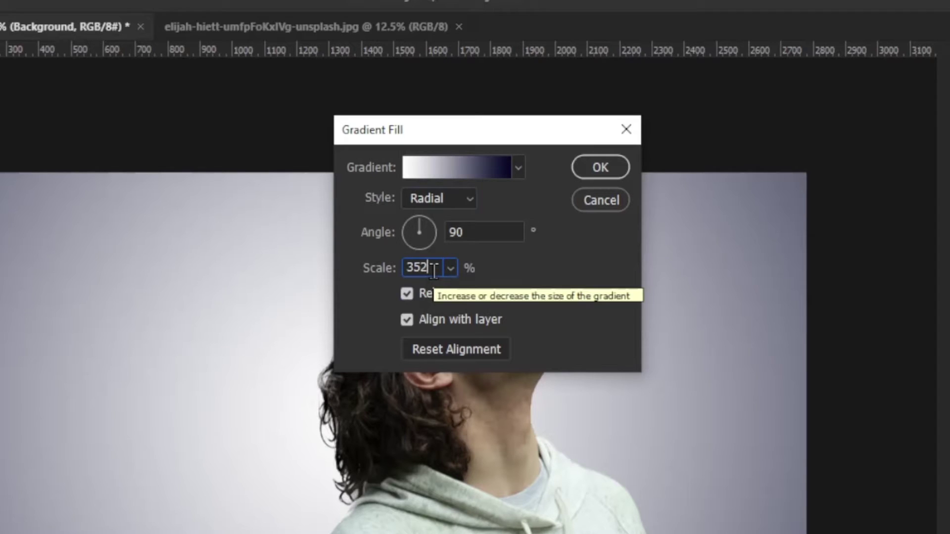
key("BackSpace")
type("0")
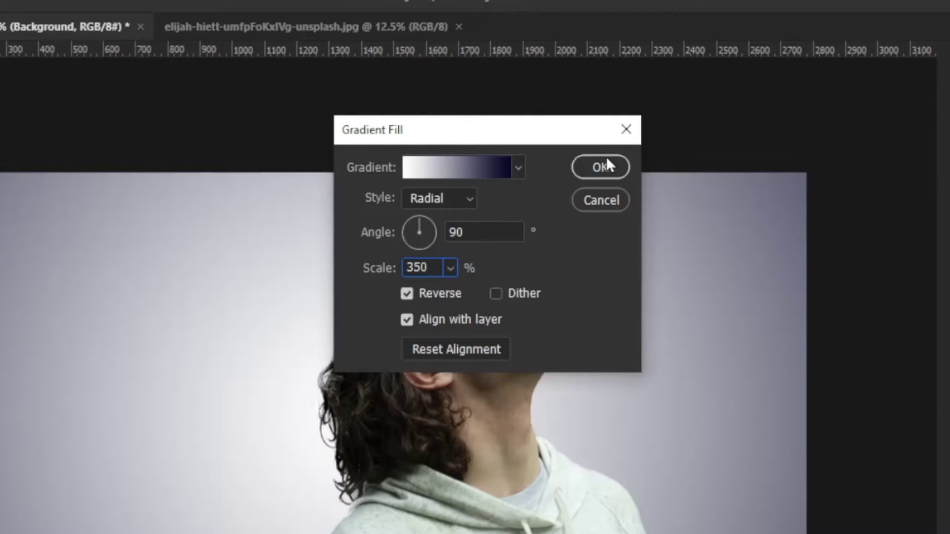
left_click(607, 165)
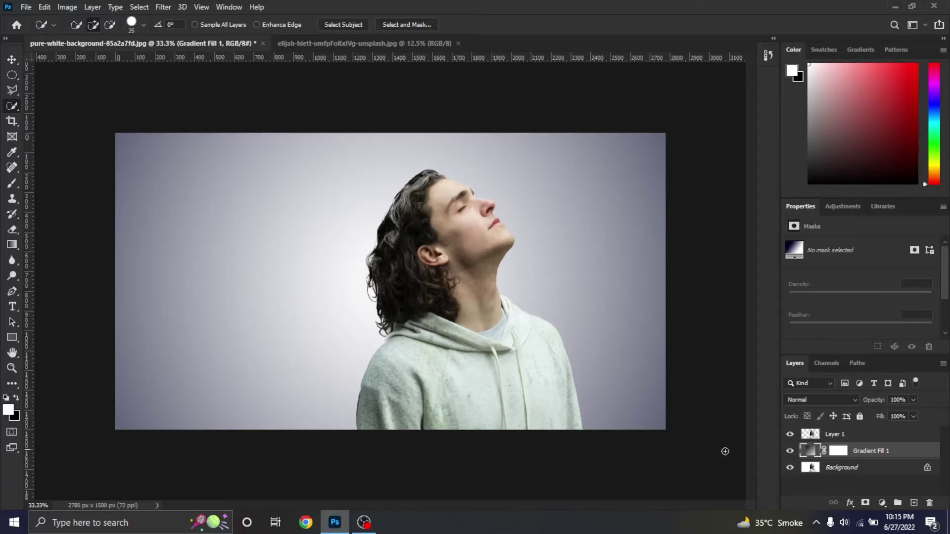
Step: Duplicate Layer 1, hide Layer 1 copy, and reselect Layer 1
left_click(839, 438)
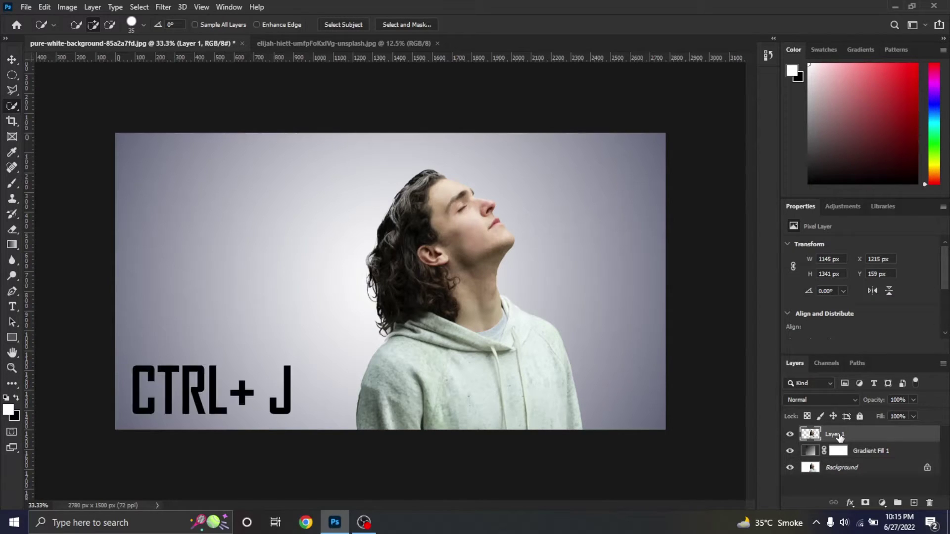
key("ctrl+j")
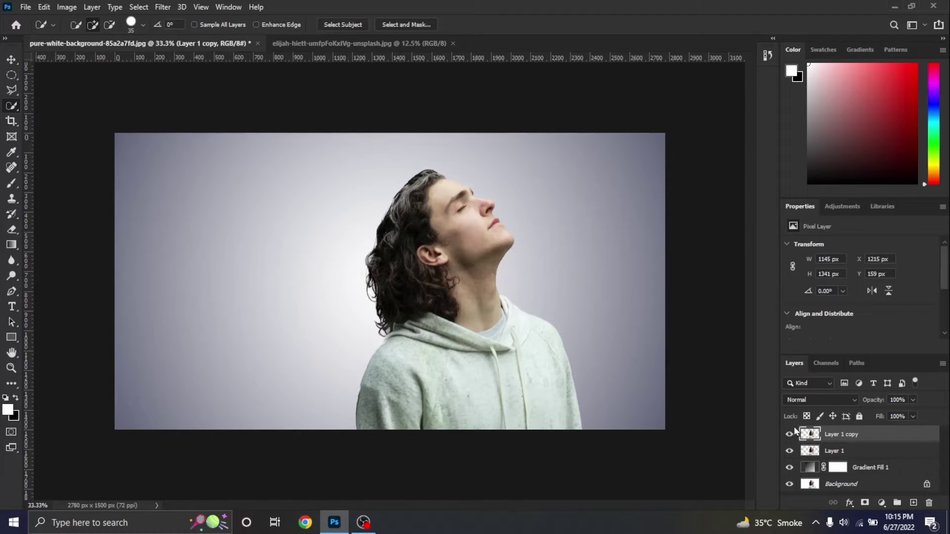
left_click(790, 434)
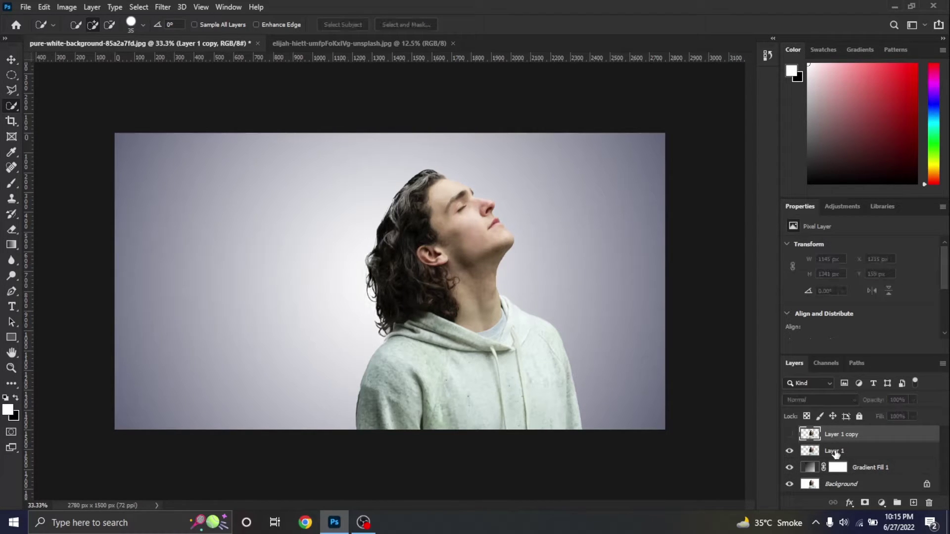
left_click(836, 453)
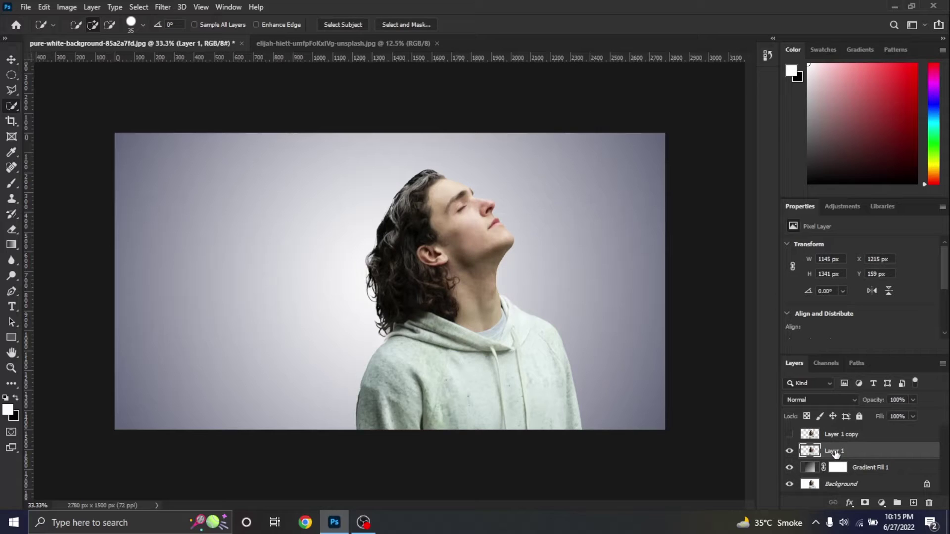
Step: In Liquify, sweep the hair up and left into streaks with a 700-size Forward Warp brush
left_click(162, 7)
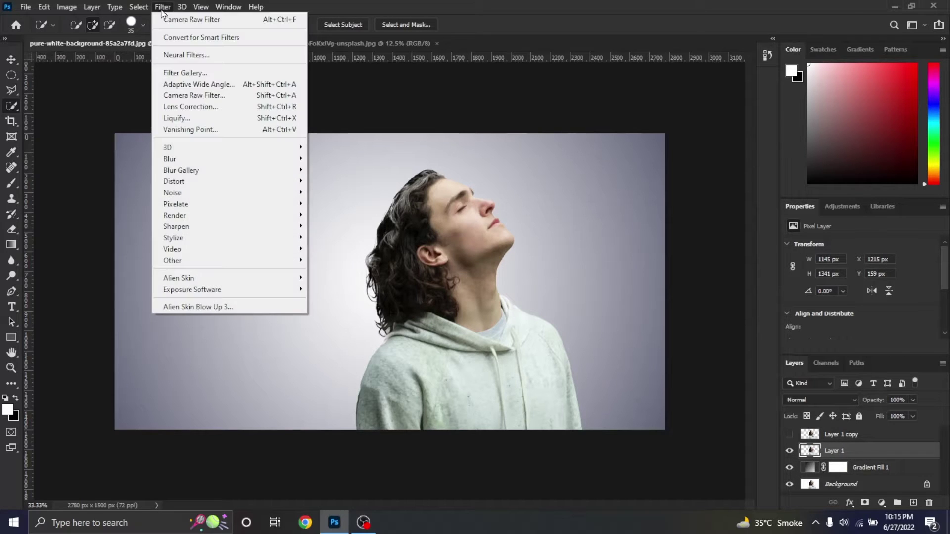
left_click(176, 117)
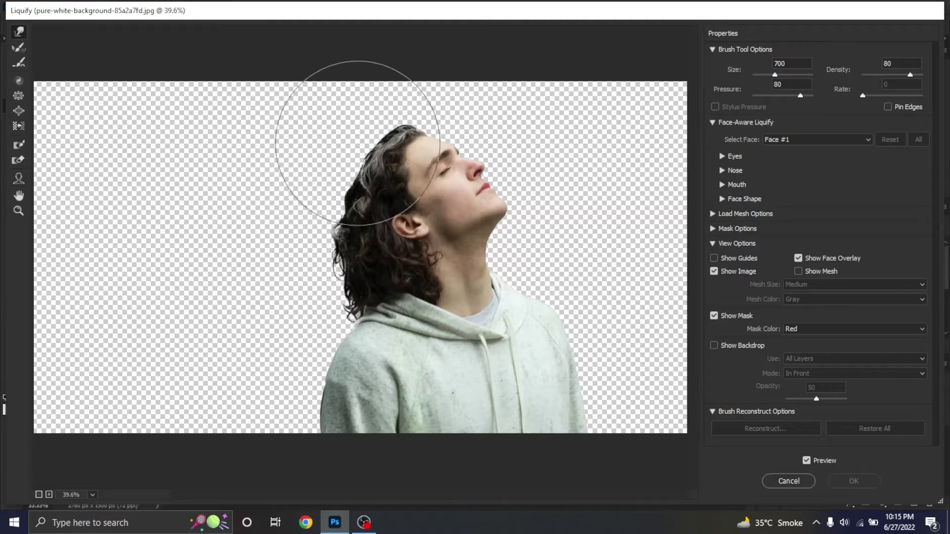
left_click_drag(362, 142, 252, 44)
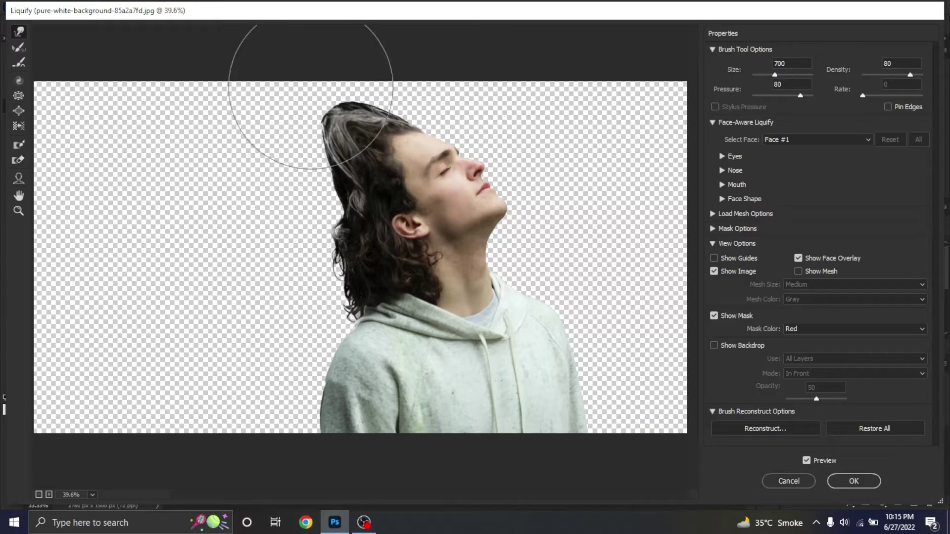
left_click_drag(297, 96, 229, 38)
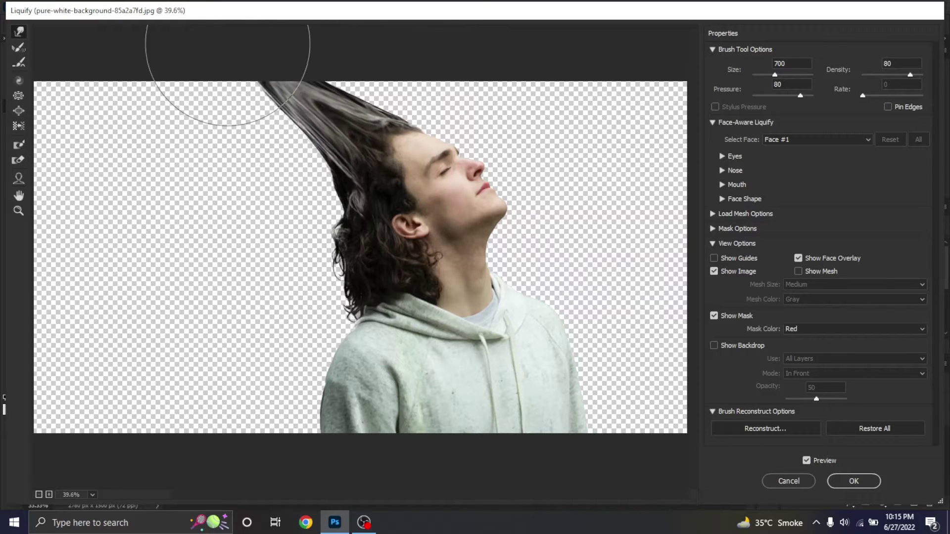
mouse_move(304, 120)
left_mouse_down()
mouse_move(270, 168)
mouse_move(285, 202)
mouse_move(262, 158)
mouse_move(201, 151)
mouse_move(2, 73)
mouse_move(96, 254)
mouse_move(95, 138)
mouse_move(382, 308)
mouse_move(74, 163)
left_mouse_up()
Step: Stretch the hair and hoodie shoulder into long streaks toward the left edge
left_click_drag(340, 254, 17, 247)
left_click_drag(198, 297, 74, 232)
left_click_drag(336, 376, 163, 307)
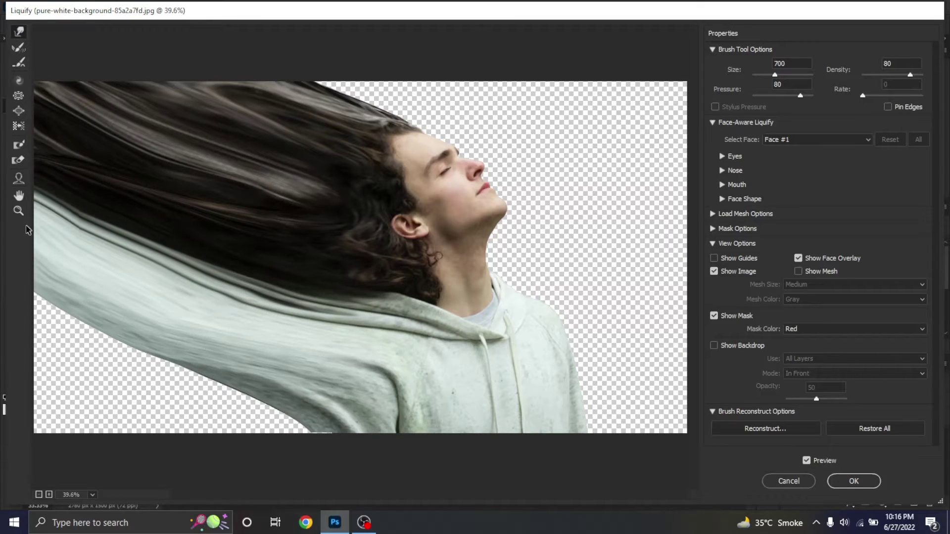
mouse_move(326, 395)
left_mouse_down()
mouse_move(203, 398)
mouse_move(144, 307)
mouse_move(201, 329)
mouse_move(138, 381)
mouse_move(232, 407)
mouse_move(212, 403)
left_mouse_up()
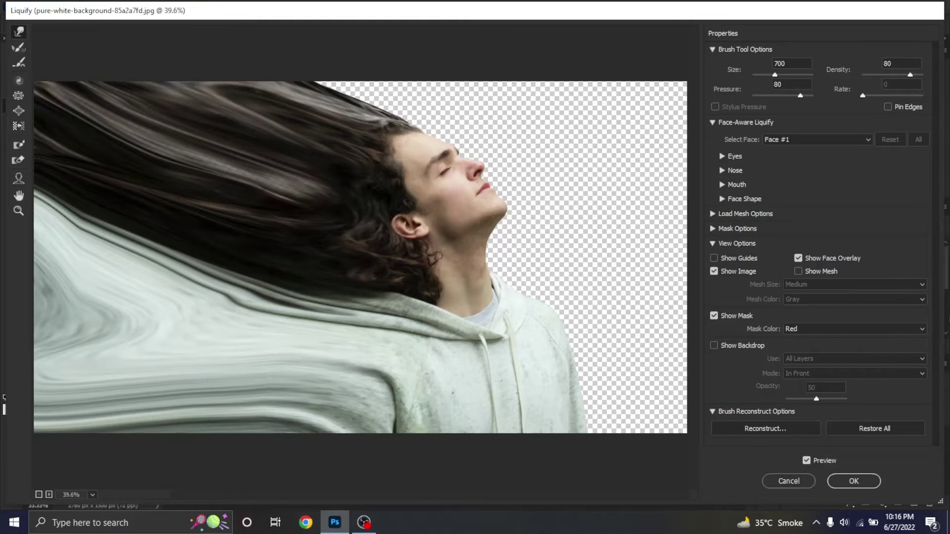
Step: Apply the Liquify warp, black-mask Layer 1, and show Layer 1 copy with a white mask
left_click(869, 478)
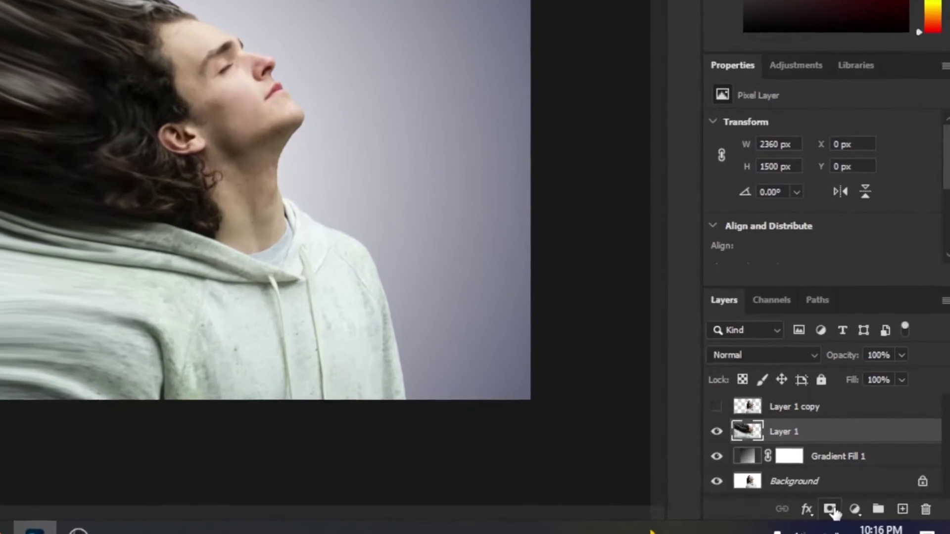
left_click(830, 510, "alt")
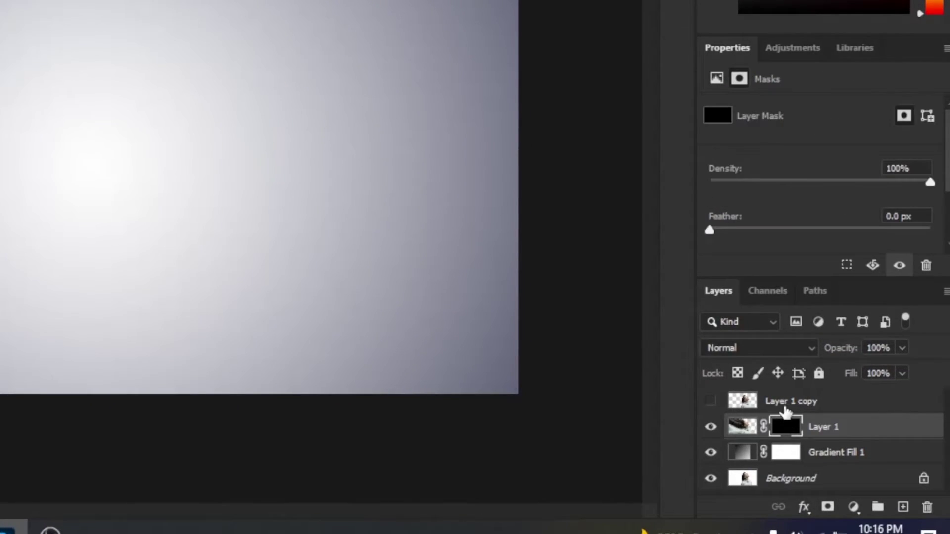
left_click(754, 408)
left_click(711, 400)
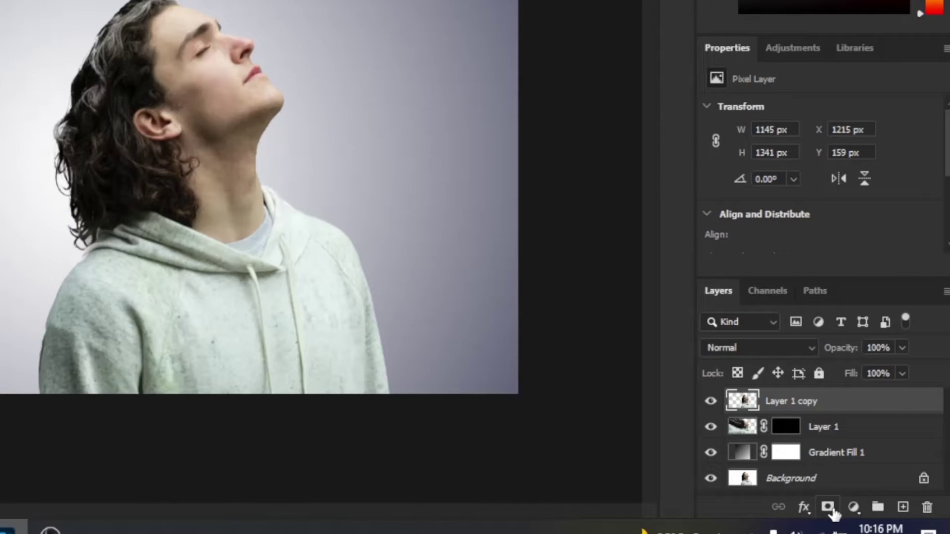
left_click(829, 508)
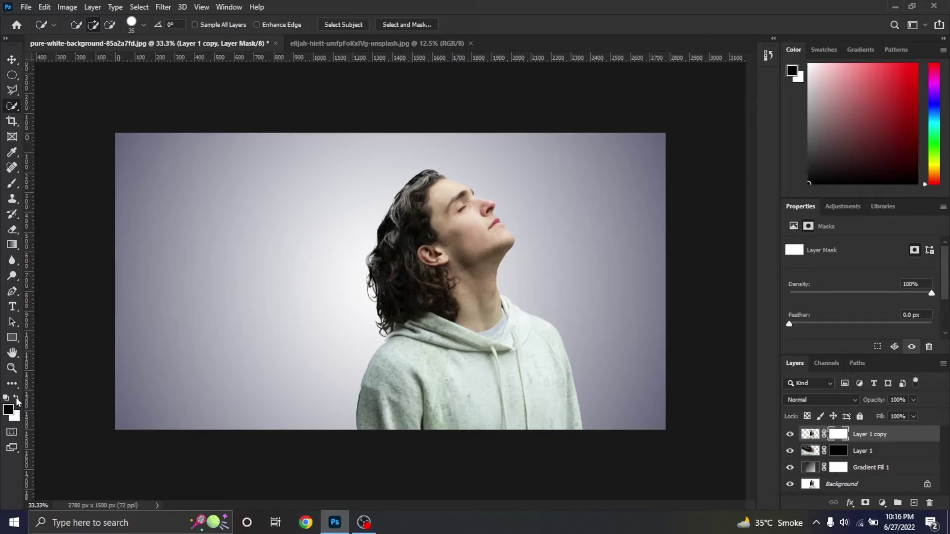
Step: Load the Smoke 4 brush from 20 Smoke Brushes, tilting its tip to 57° and narrowing it
left_click(13, 183)
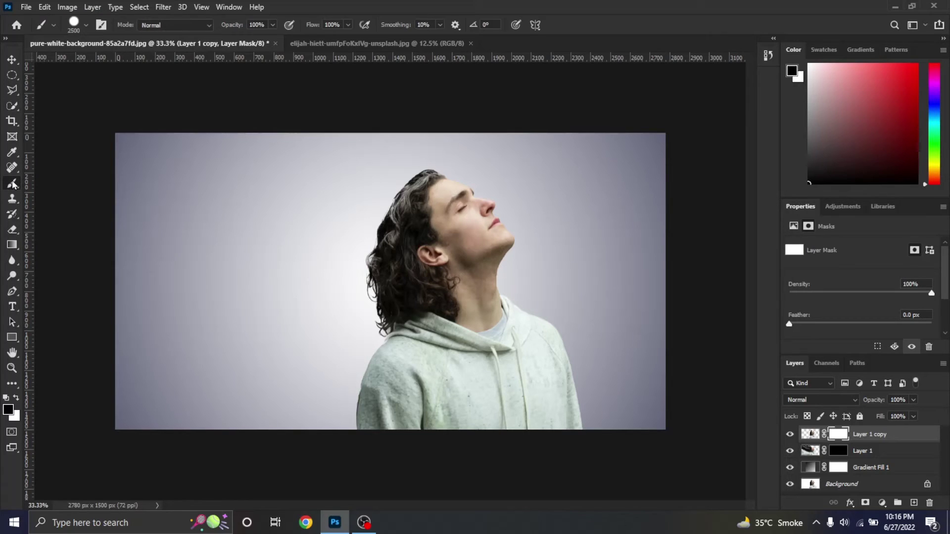
left_click(86, 25)
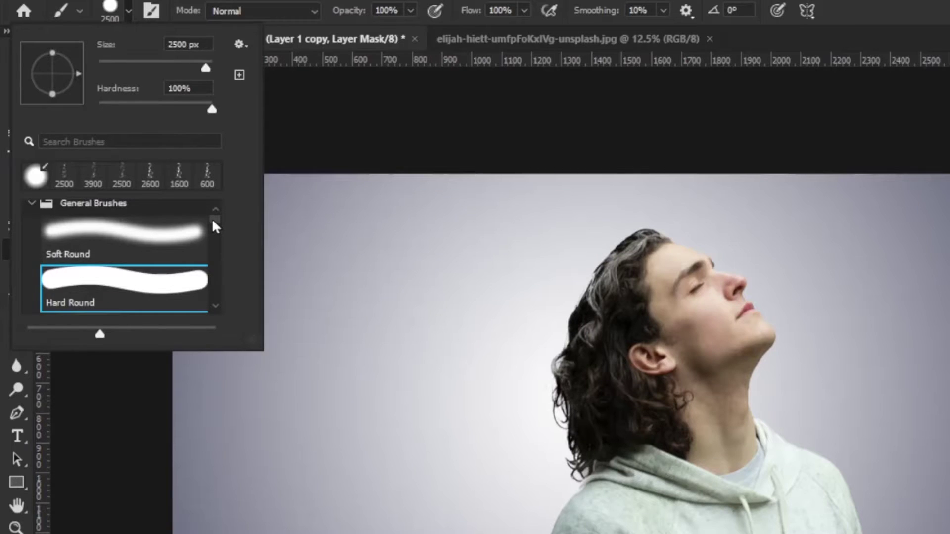
mouse_move(216, 226)
left_mouse_down()
mouse_move(218, 307)
mouse_move(215, 265)
mouse_move(218, 273)
left_mouse_up()
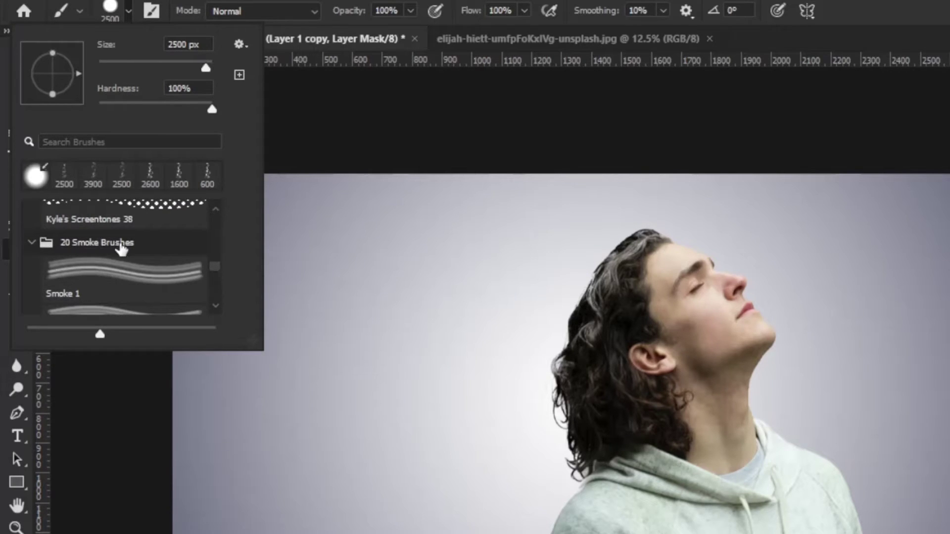
scroll(167, 275, "down", 1)
scroll(154, 278, "down", 1)
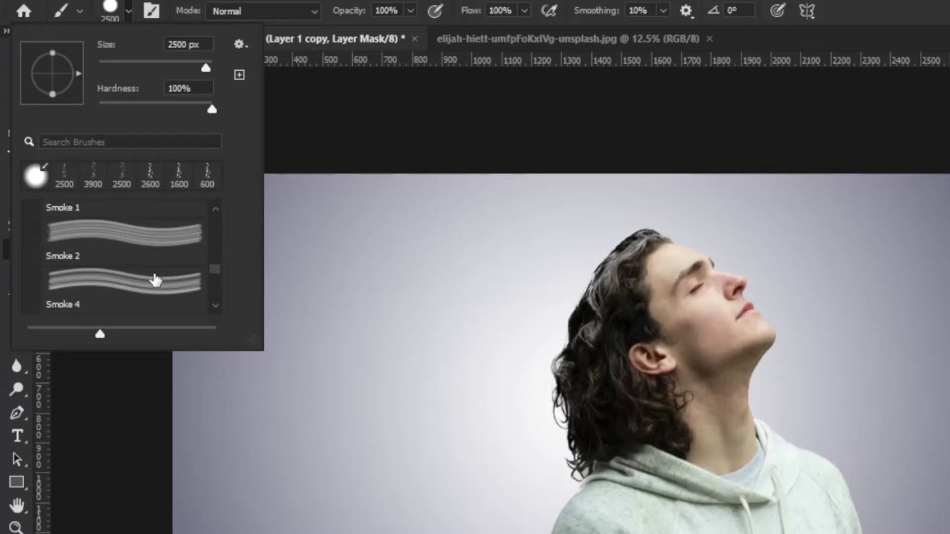
left_click(143, 291)
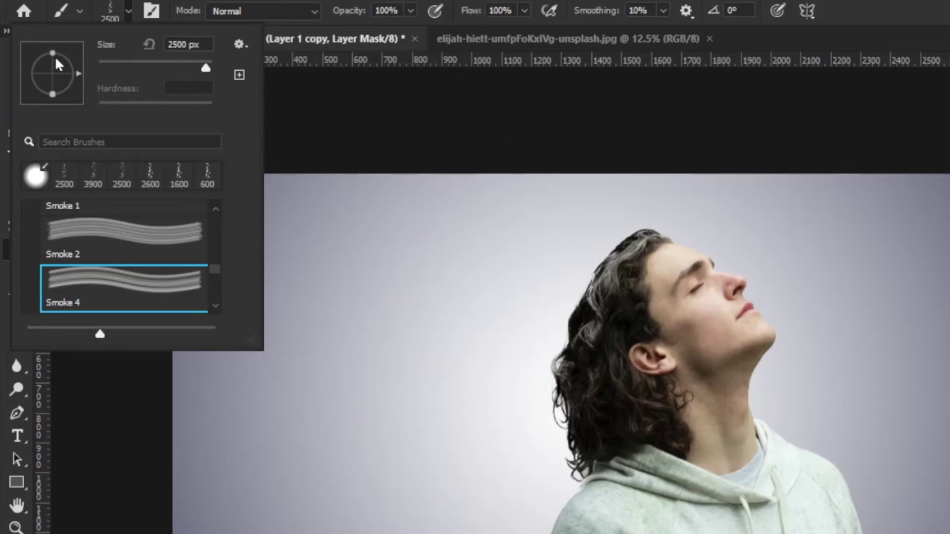
left_click(63, 63)
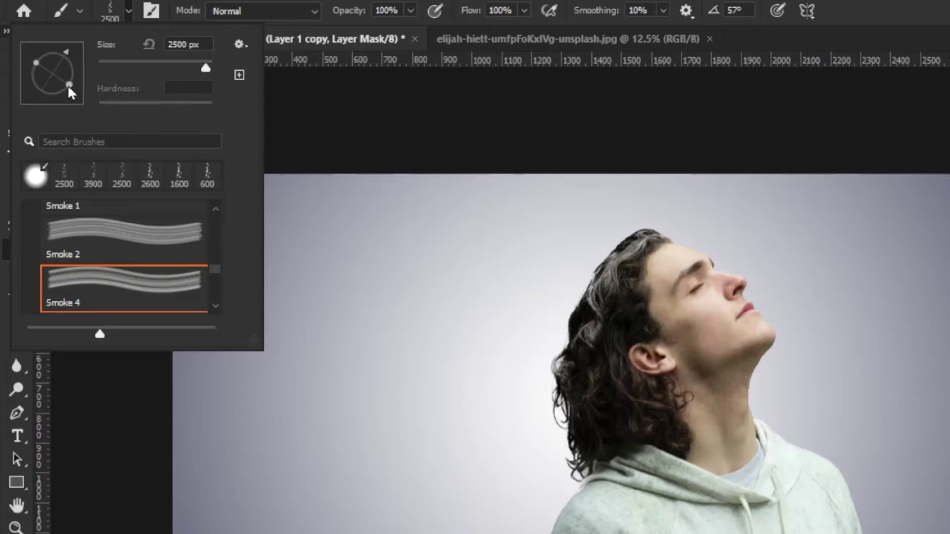
left_click_drag(69, 86, 62, 81)
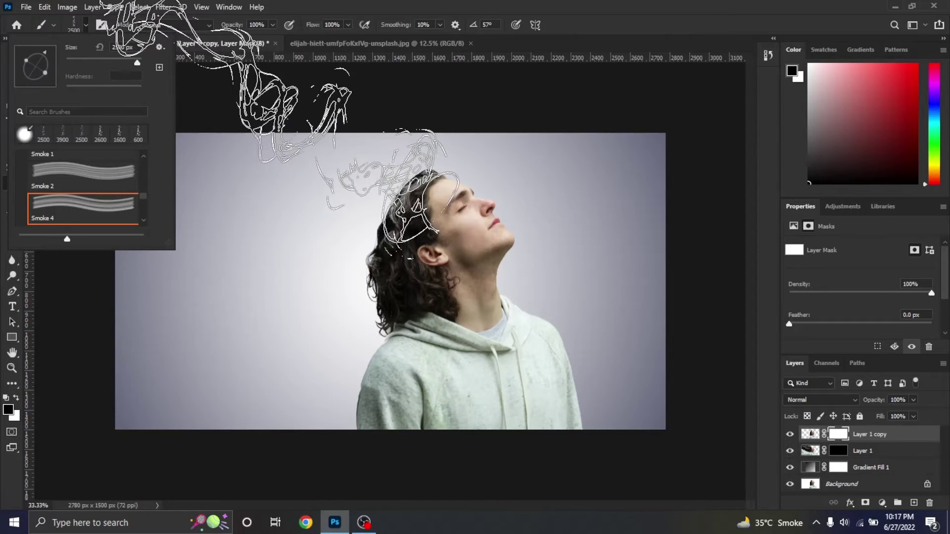
Step: Paint a Smoke 4 wisp into the back of the hair on Layer 1 copy's mask
key("Return")
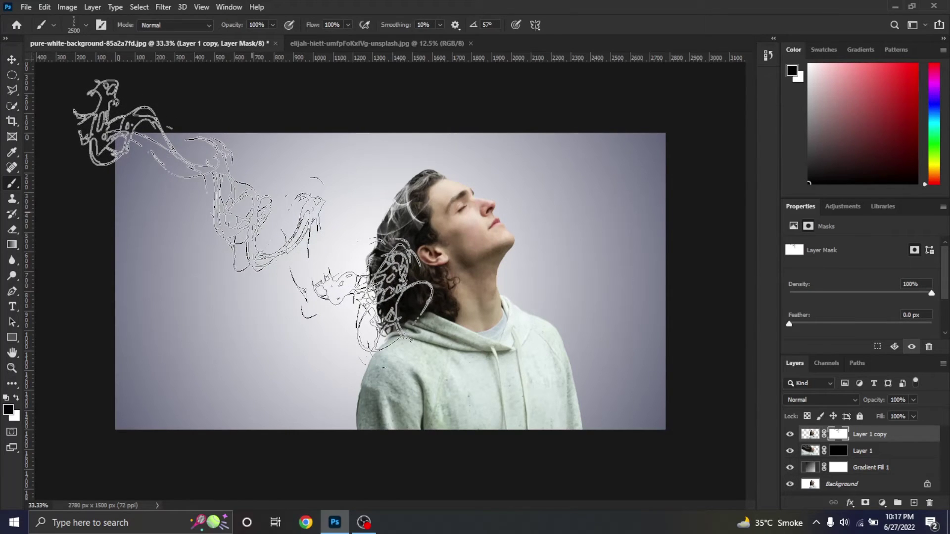
left_click(252, 222)
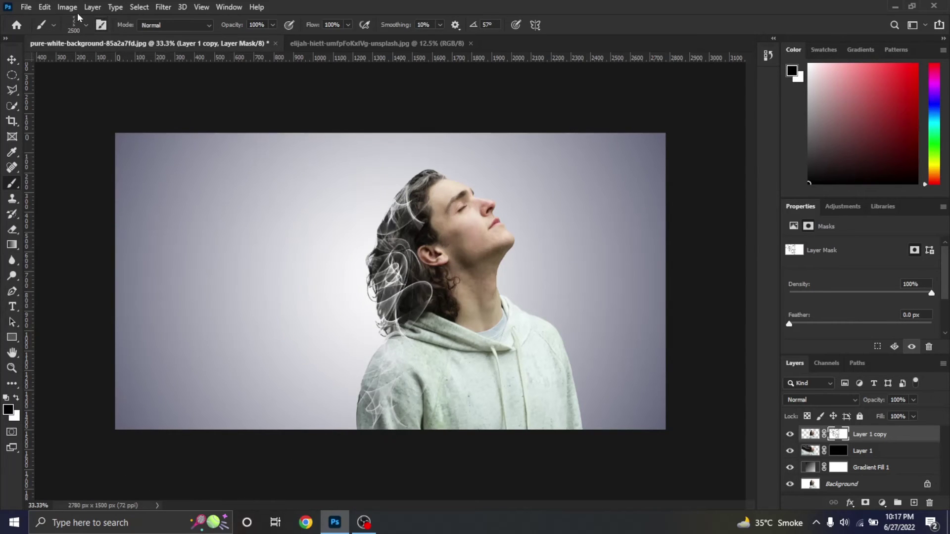
left_click(85, 24)
scroll(91, 204, "down", 2)
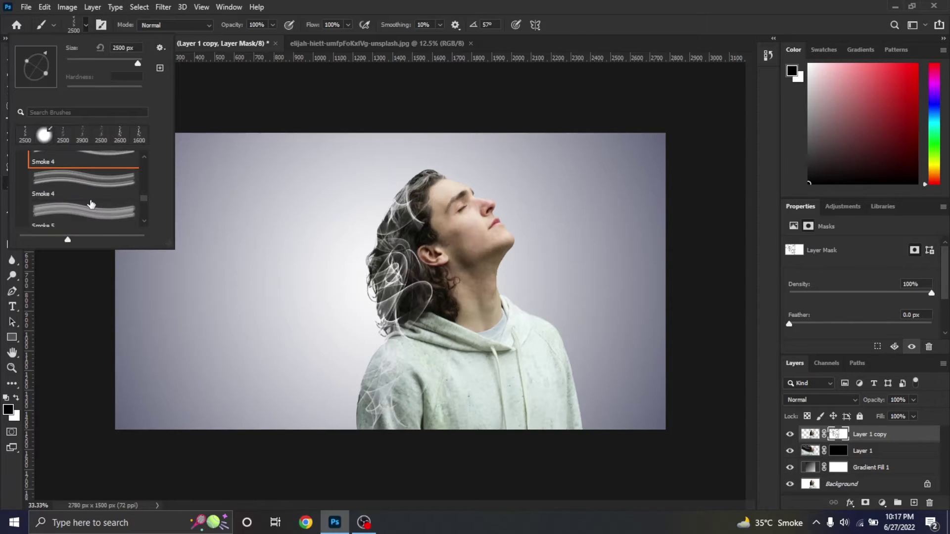
scroll(91, 203, "down", 1)
scroll(88, 205, "down", 1)
scroll(85, 206, "down", 1)
scroll(82, 207, "down", 1)
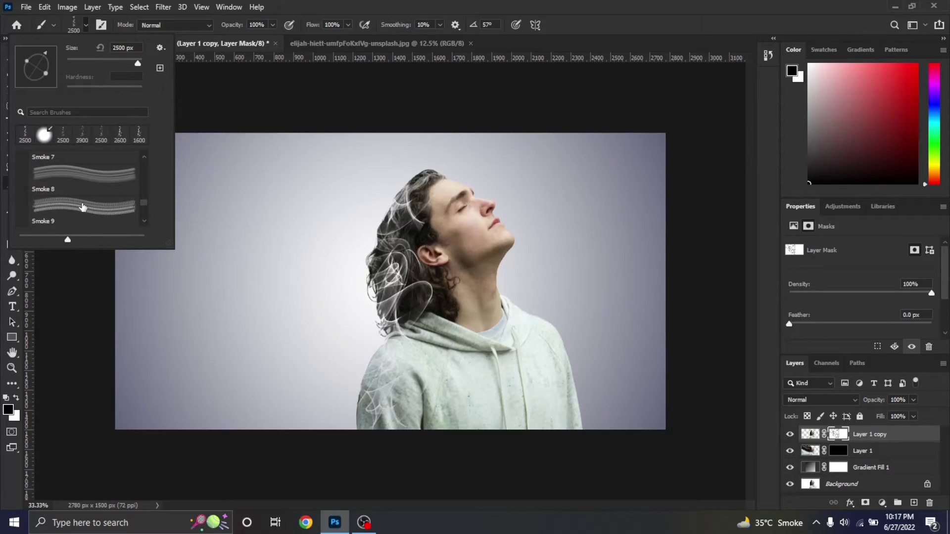
Step: Switch to the Smoke 9 brush at 63°, sizing it 2165 px then down to about 1200 px
left_click(81, 204)
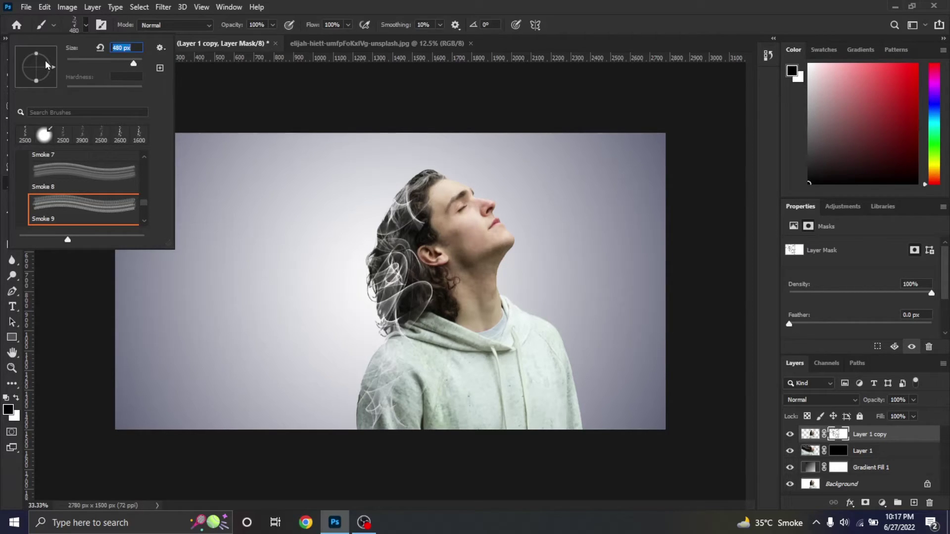
left_click_drag(43, 58, 45, 60)
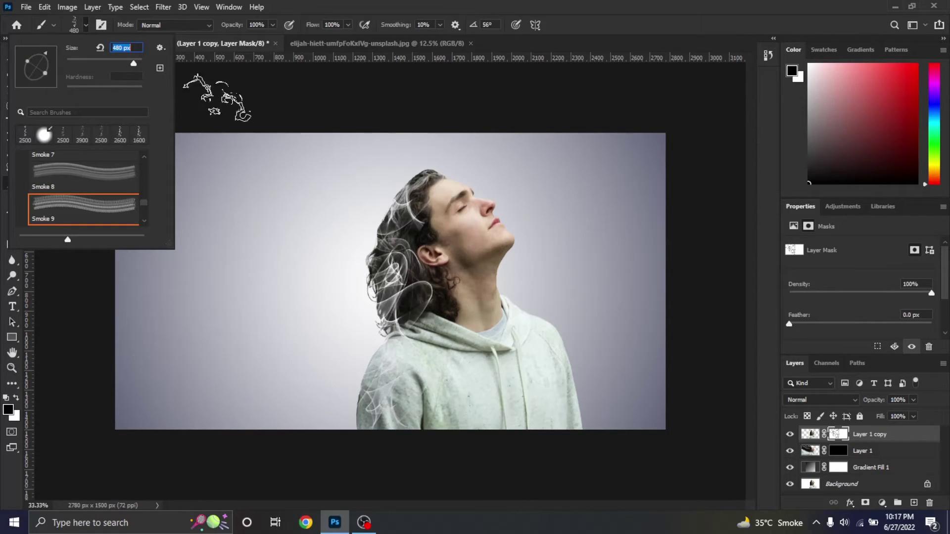
left_click_drag(138, 63, 140, 63)
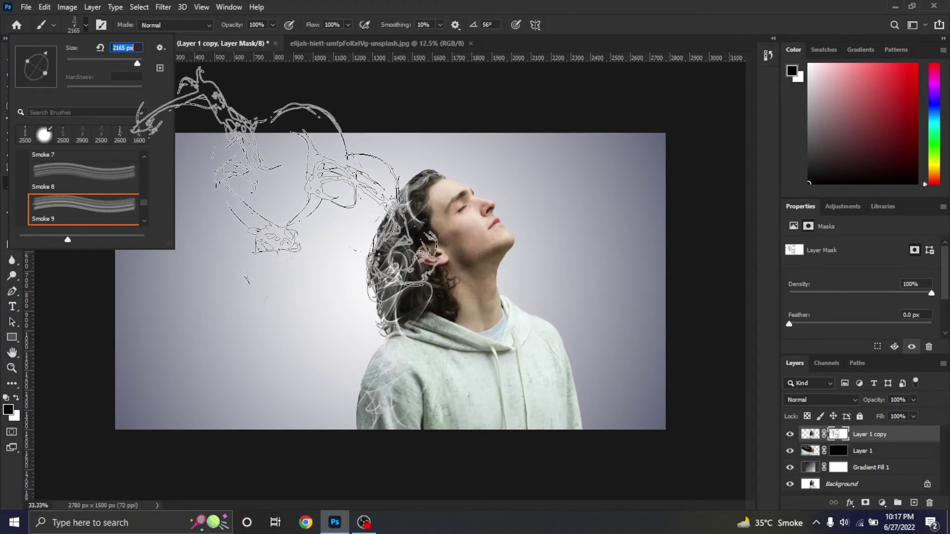
key("Return")
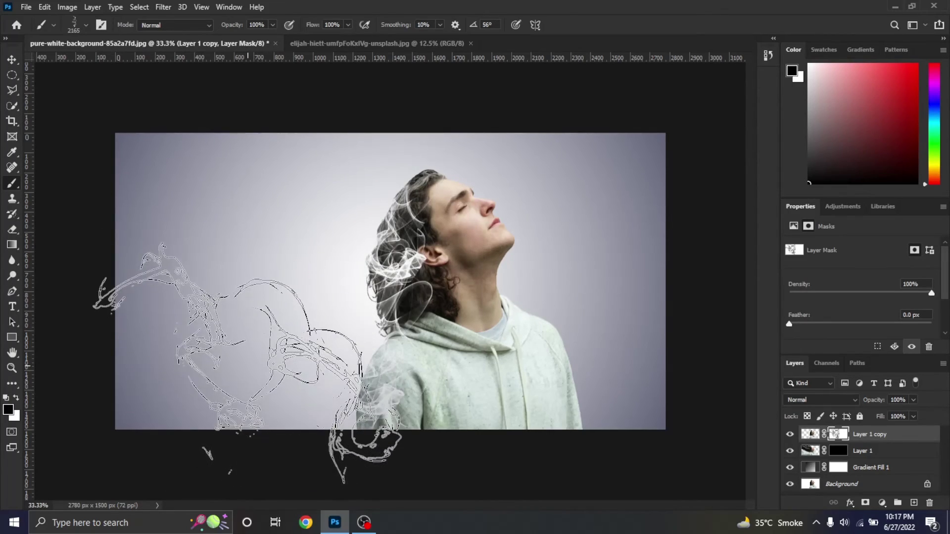
key("bracketleft")
key("bracketleft")
key("bracketleft")
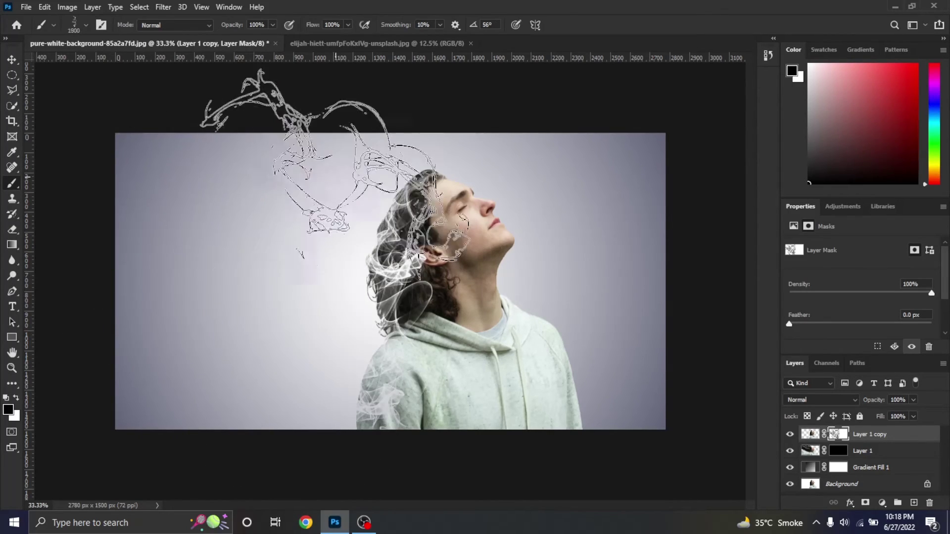
key("bracketleft")
key("bracketleft")
key("bracketleft")
key("bracketleft")
key("bracketleft")
key("bracketleft")
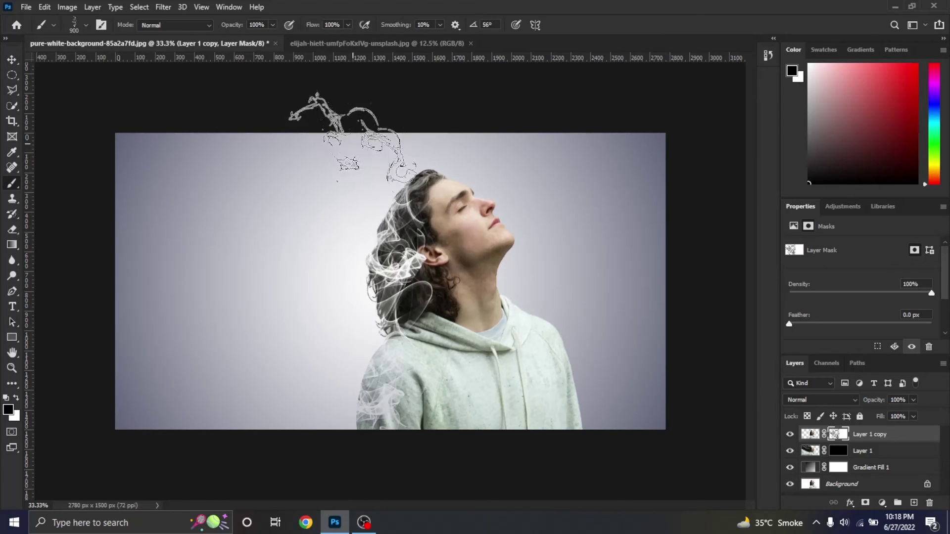
key("bracketleft")
key("bracketleft")
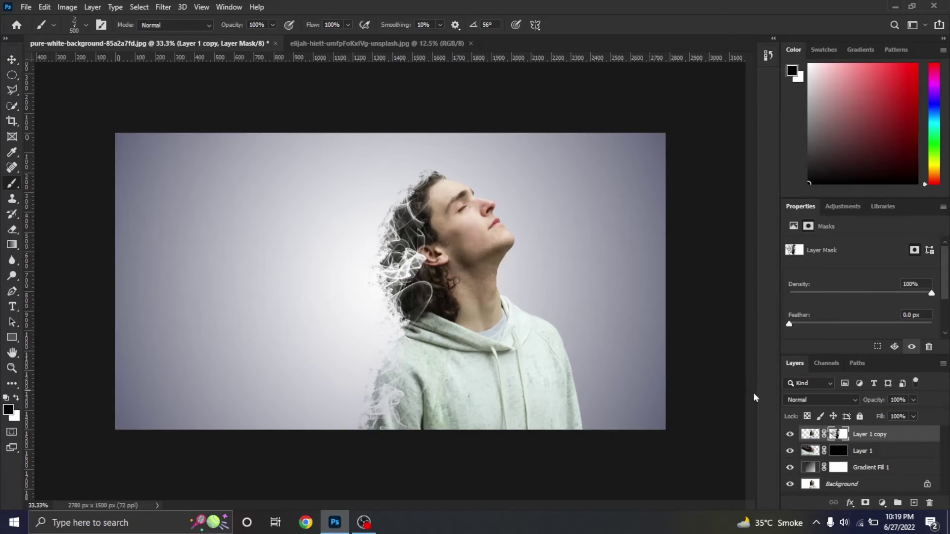
Step: Paint white smoke trails left of the head into Layer 1's mask with a 1700 px brush
left_click(847, 456)
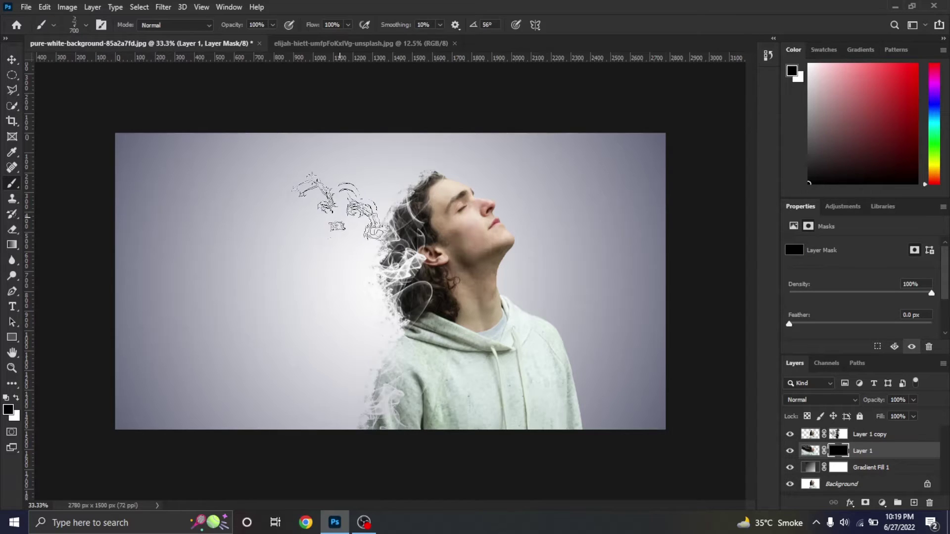
key("bracketright")
key("bracketright")
key("bracketright")
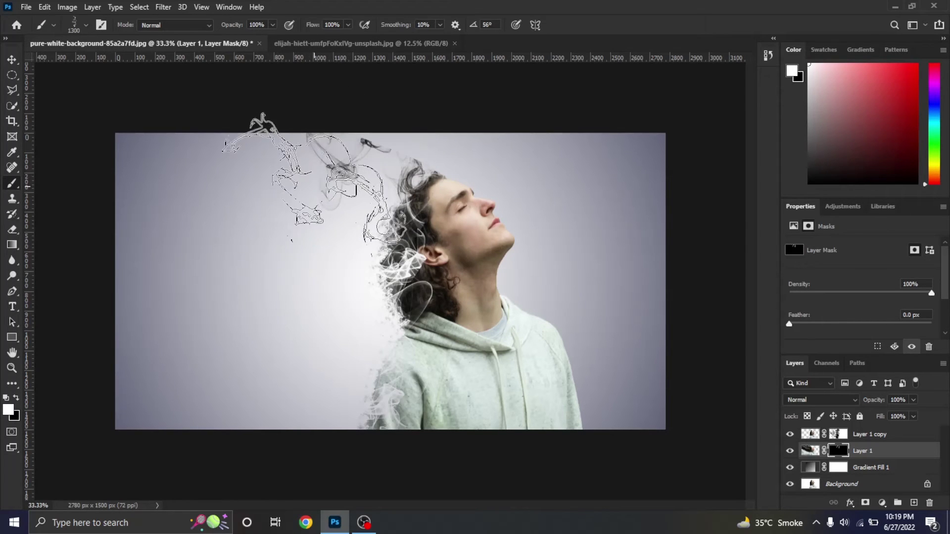
key("bracketright")
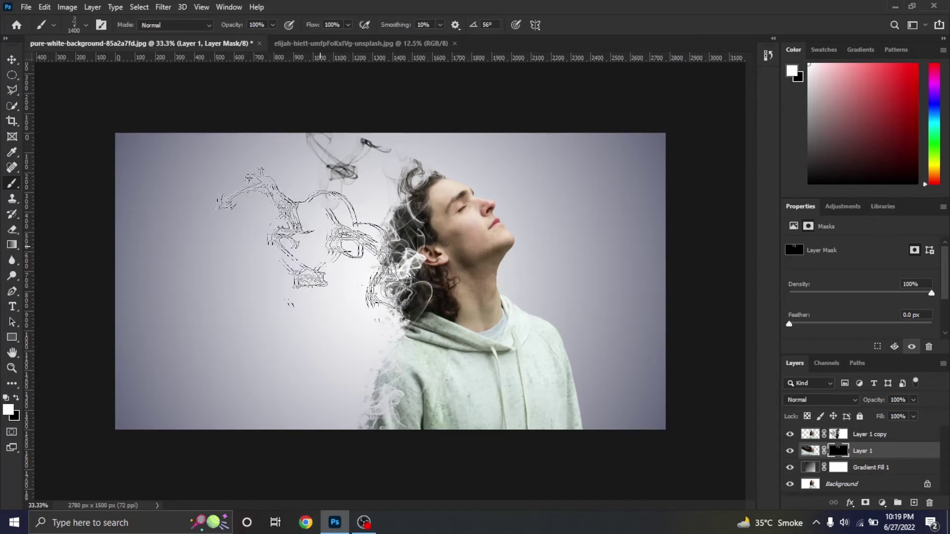
key("bracketright")
key("bracketright")
key("bracketright")
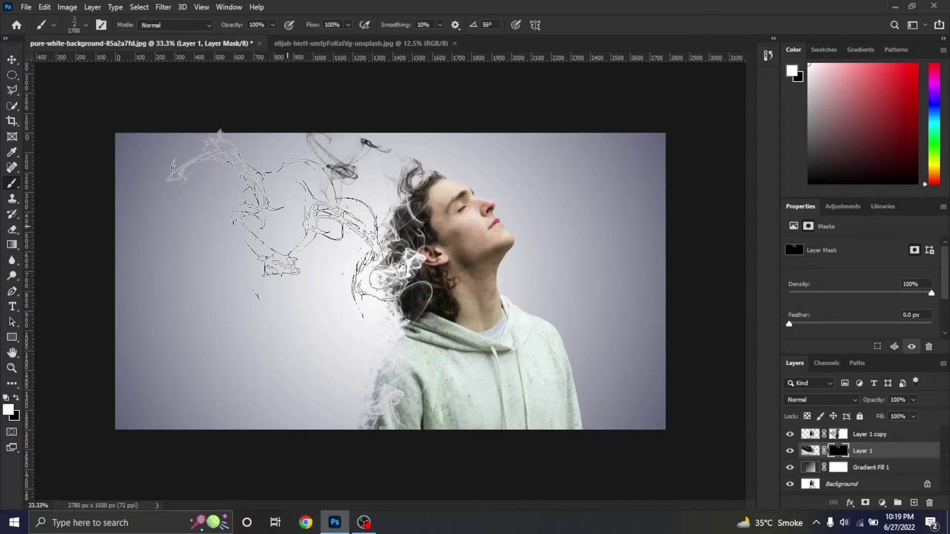
left_click(299, 223)
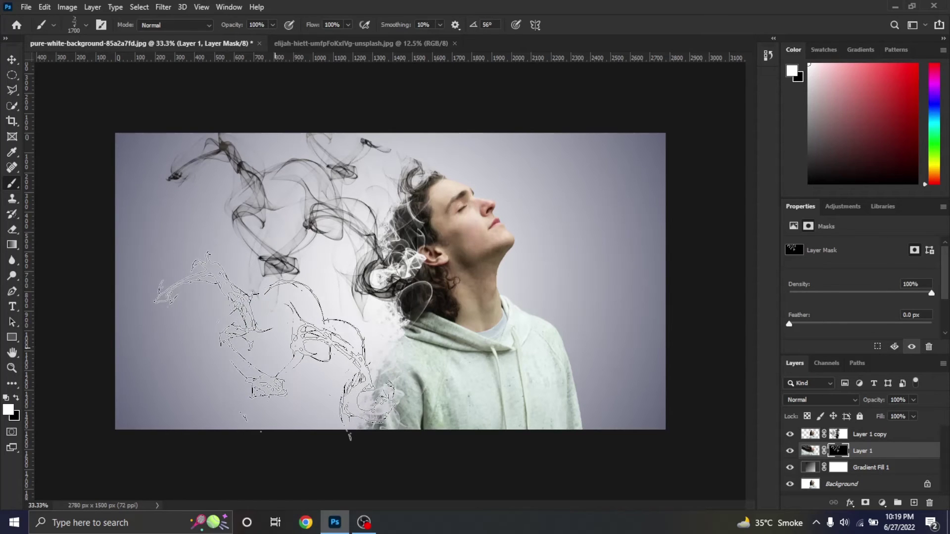
left_click(268, 341)
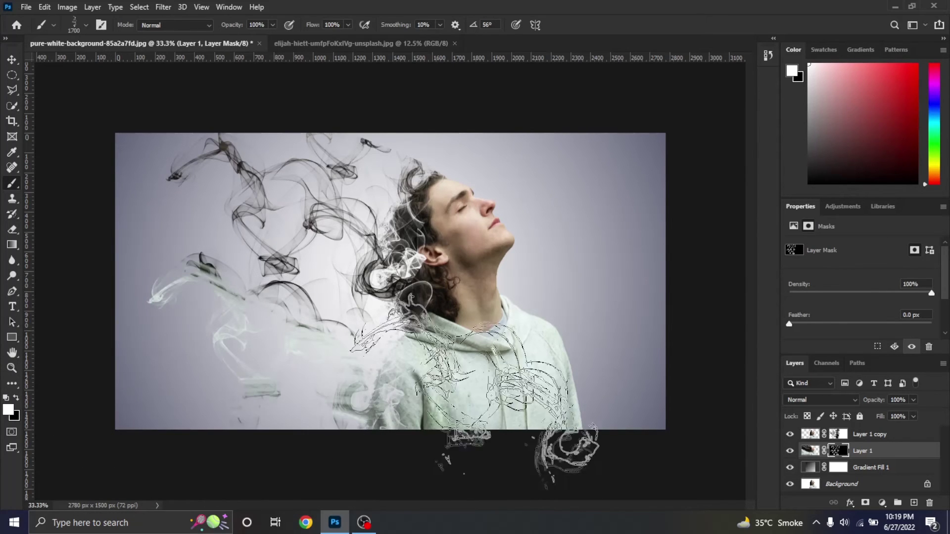
Step: Switch the brush to the Smoke 12 preset
left_click(84, 26)
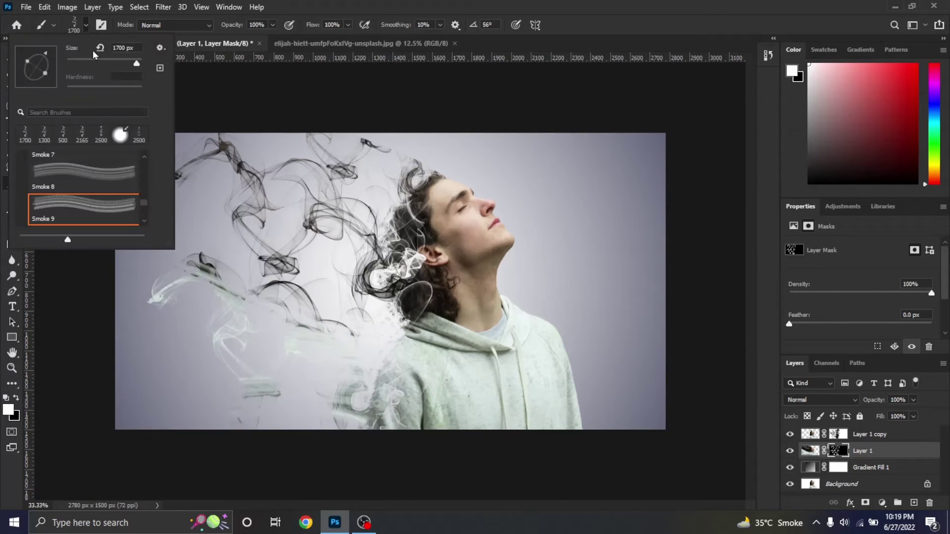
scroll(83, 221, "down", 2)
scroll(83, 222, "down", 2)
scroll(83, 221, "down", 2)
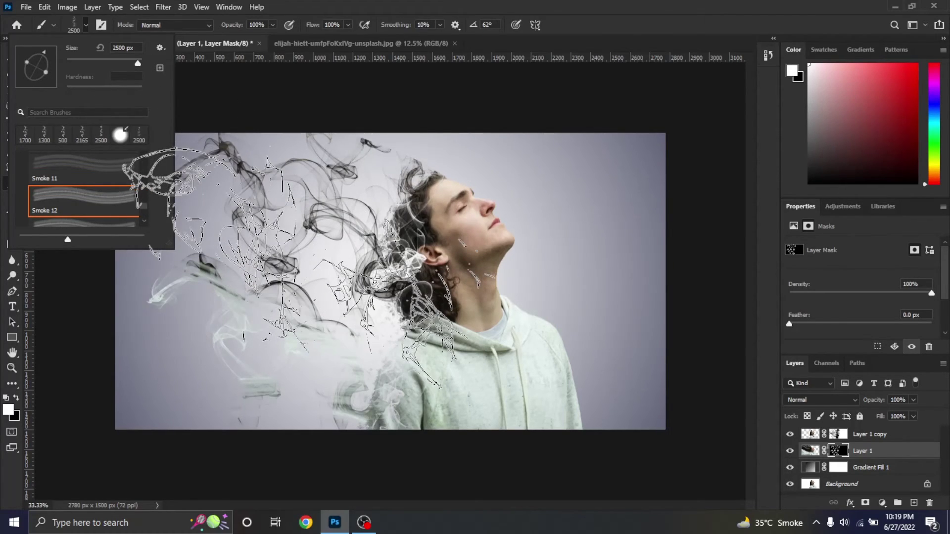
left_click(257, 306)
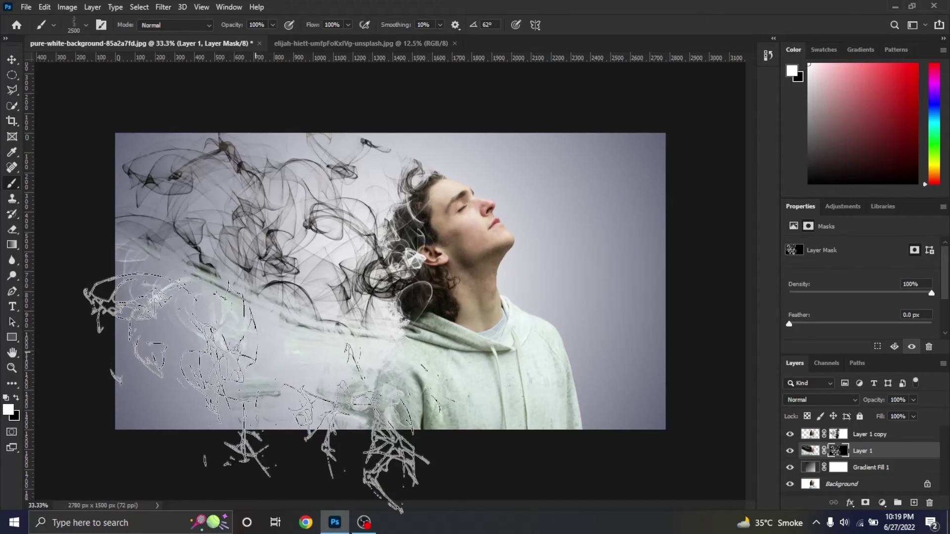
left_click(84, 28)
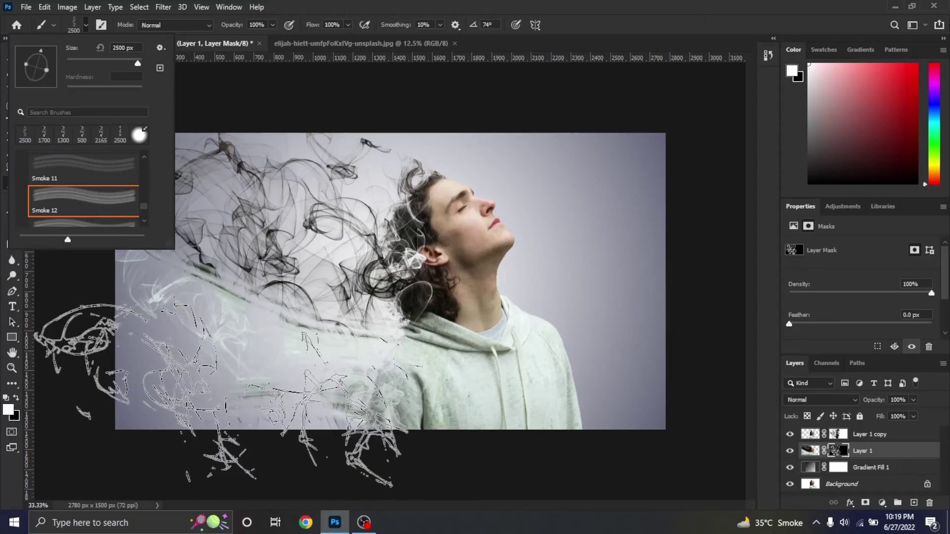
left_click(213, 388)
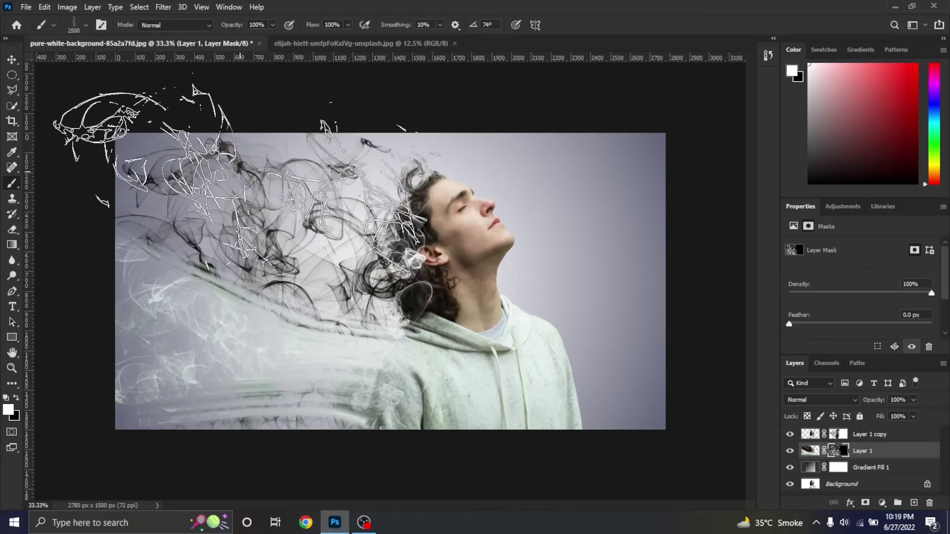
Step: Stamp denser smoke across the left half at 1400–1700 px, then target Layer 1 copy's mask
key("bracketleft")
key("bracketleft")
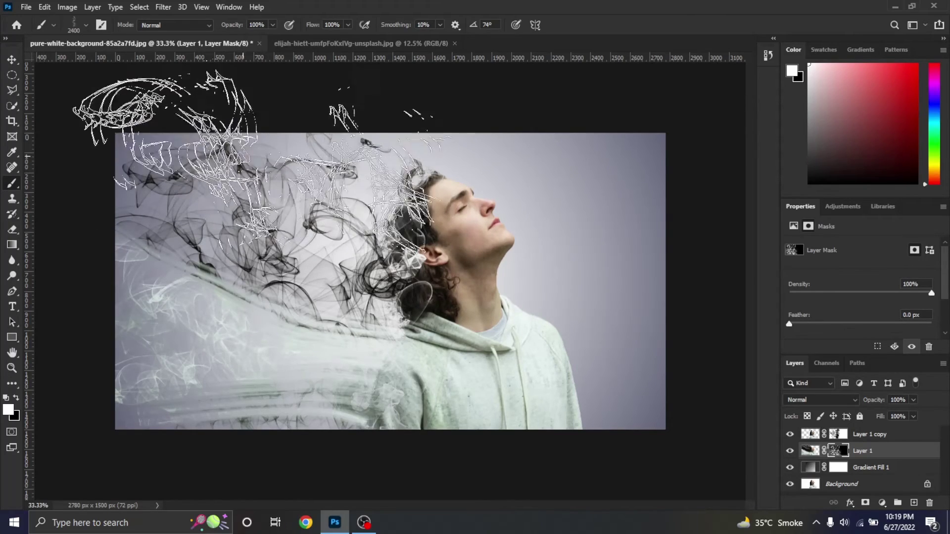
key("bracketleft")
key("bracketleft")
key("bracketleft")
key("bracketleft")
key("bracketleft")
key("bracketleft")
key("bracketleft")
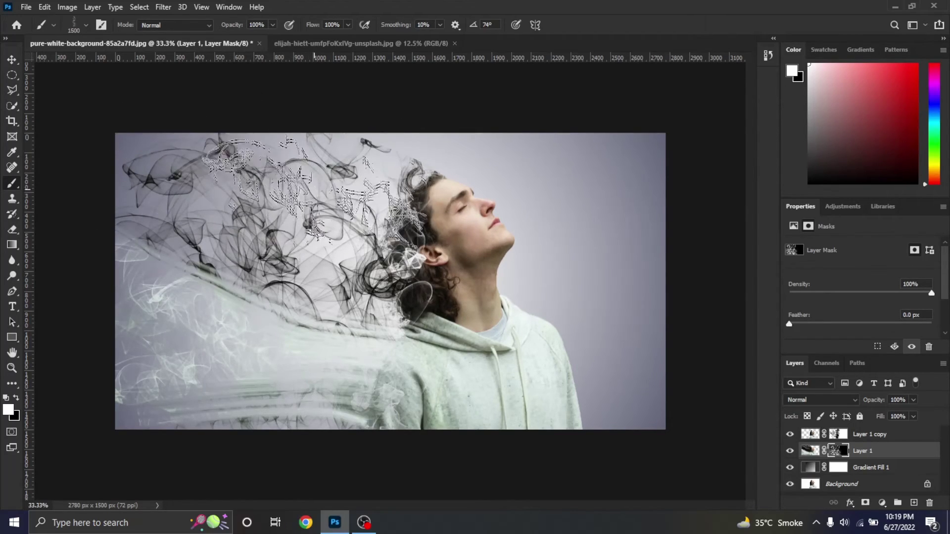
key("bracketleft")
key("bracketleft")
key("bracketleft")
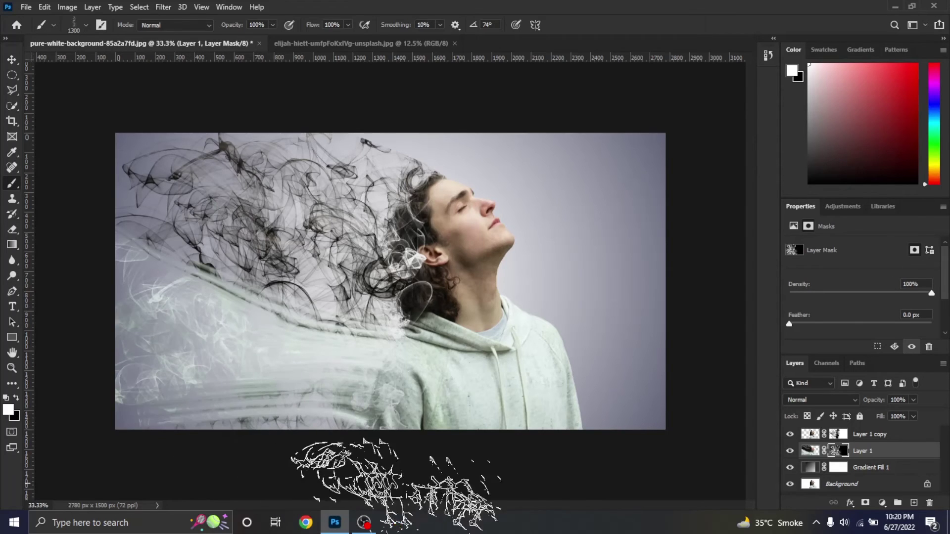
key("bracketright")
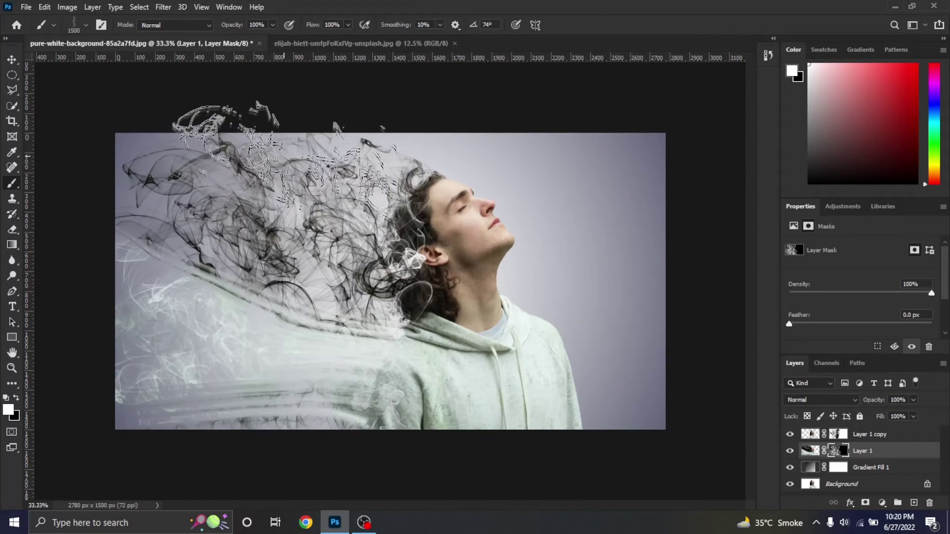
key("bracketright")
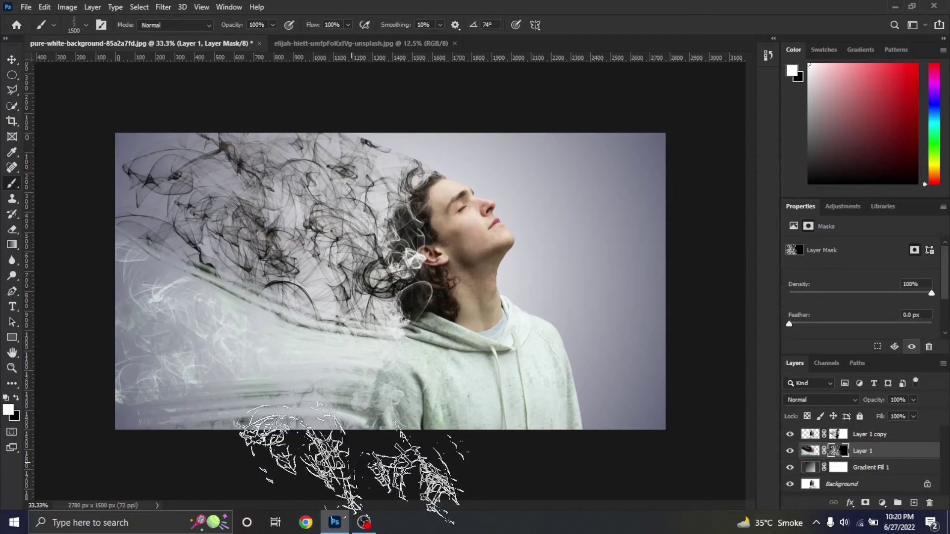
key("bracketleft")
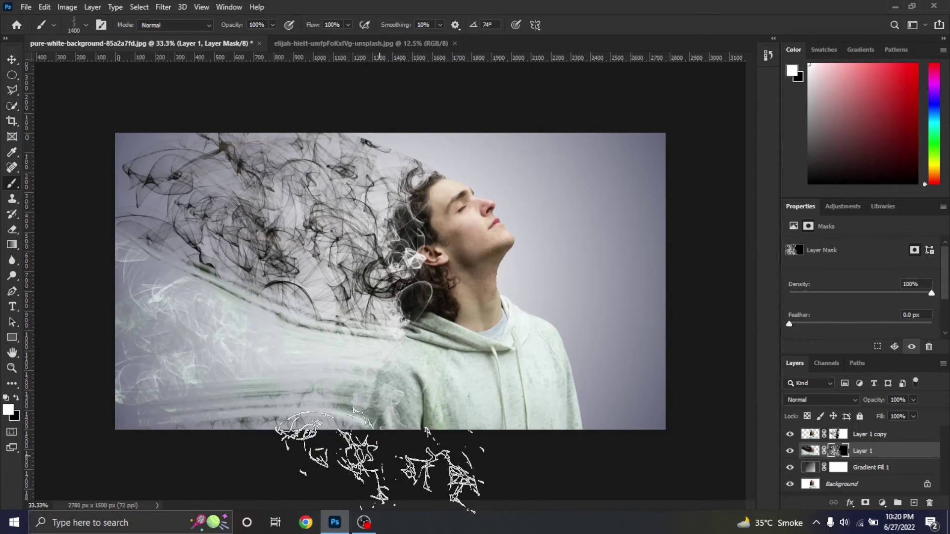
left_click(12, 60)
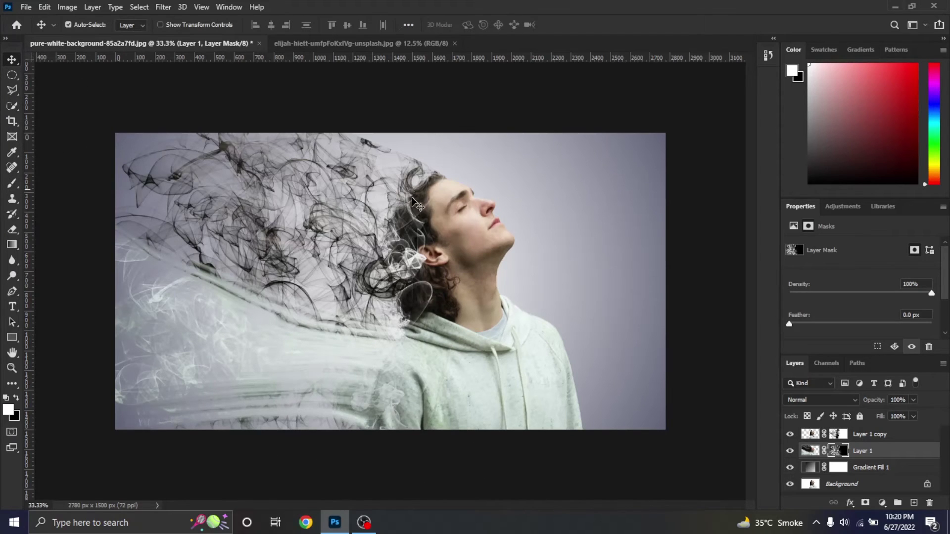
left_click(839, 434)
Step: Set up an 81 px brush on Layer 1 copy's mask for hair-edge touch-ups
key("b")
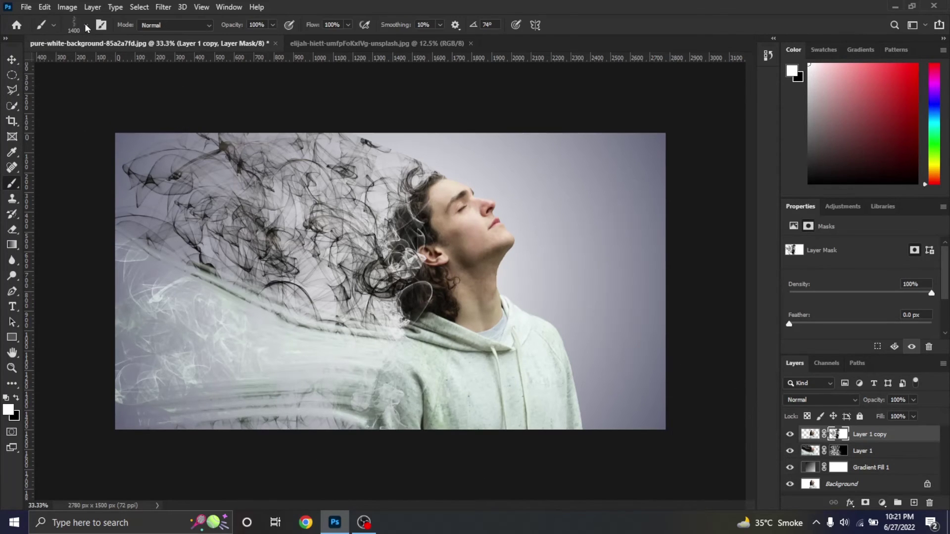
left_click(86, 24)
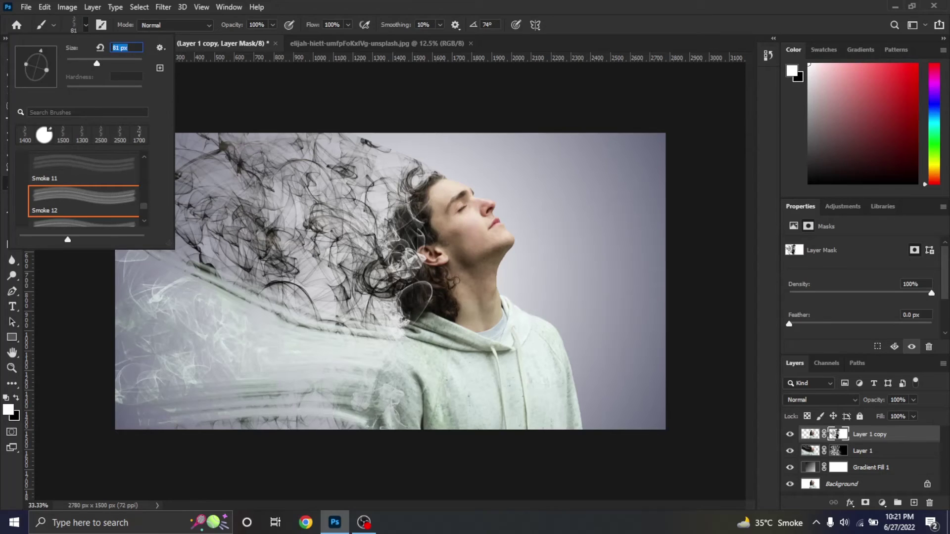
key("Return")
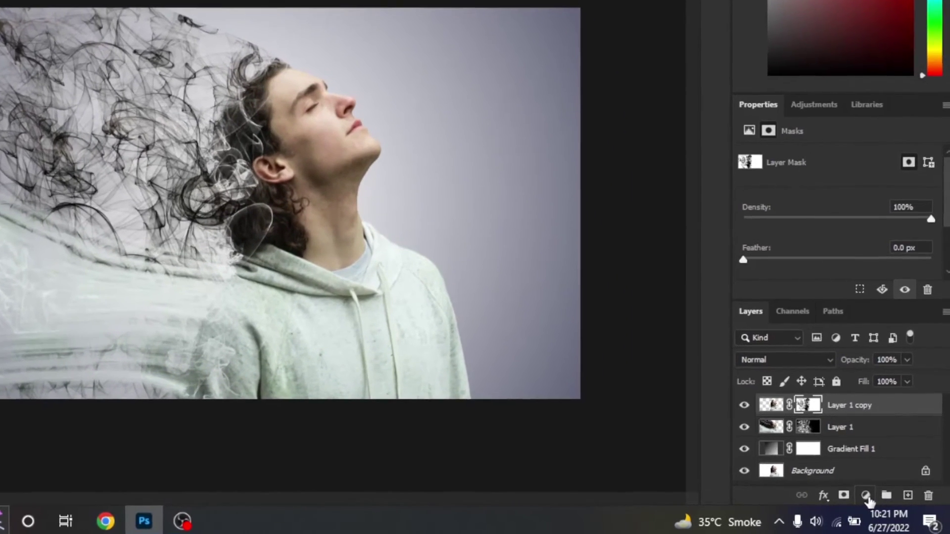
Step: Add a Gradient Map adjustment layer with Reverse enabled
left_click(869, 497)
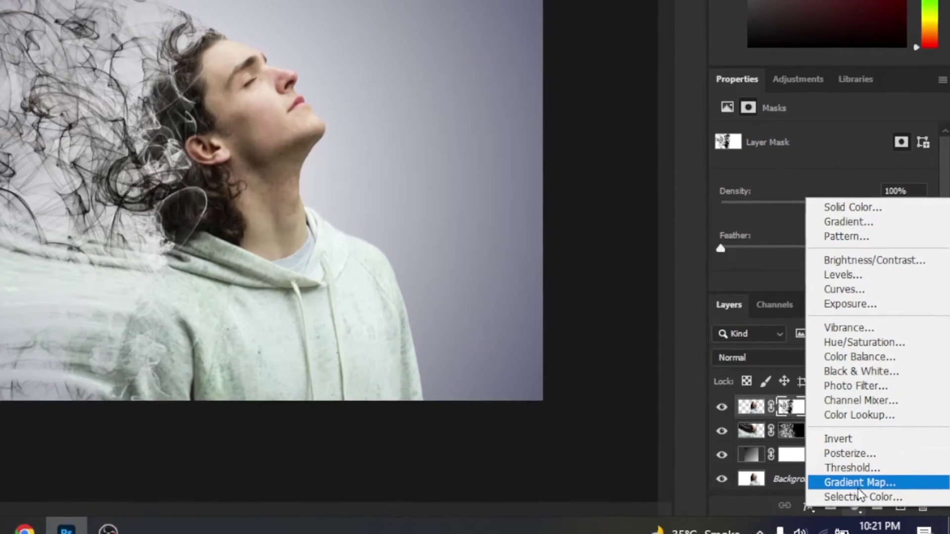
left_click(858, 480)
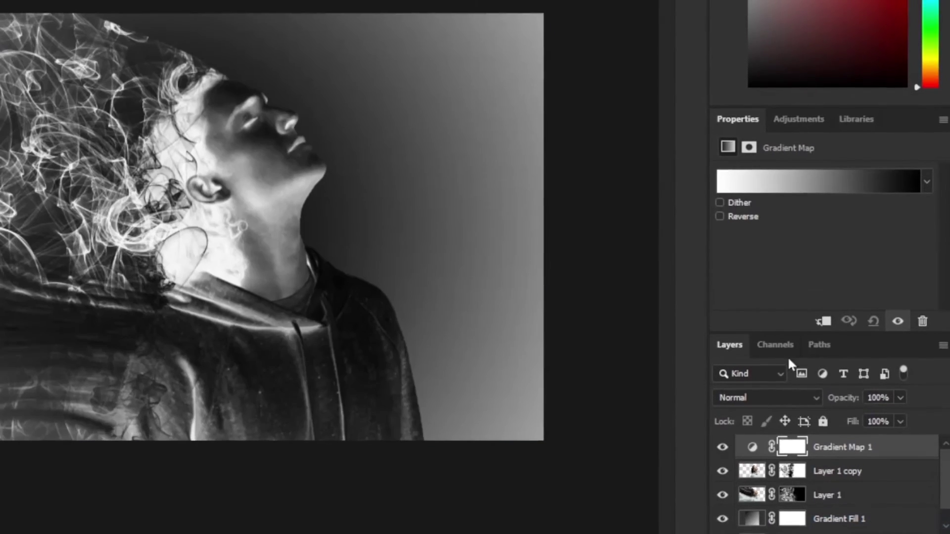
left_click(717, 250)
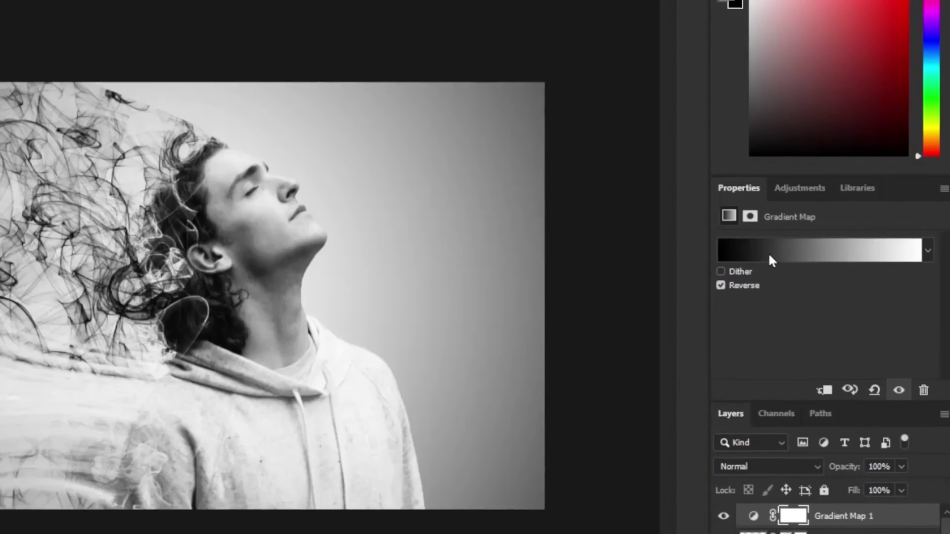
Step: Apply the Orange_10 preset from the Oranges group in the Gradient Editor
left_click(768, 235)
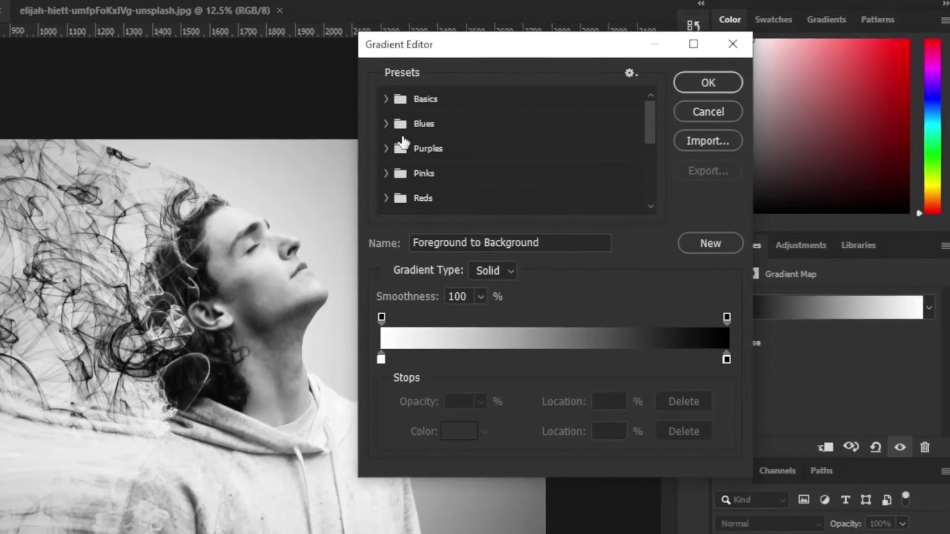
scroll(388, 178, "down", 1)
left_click(388, 171)
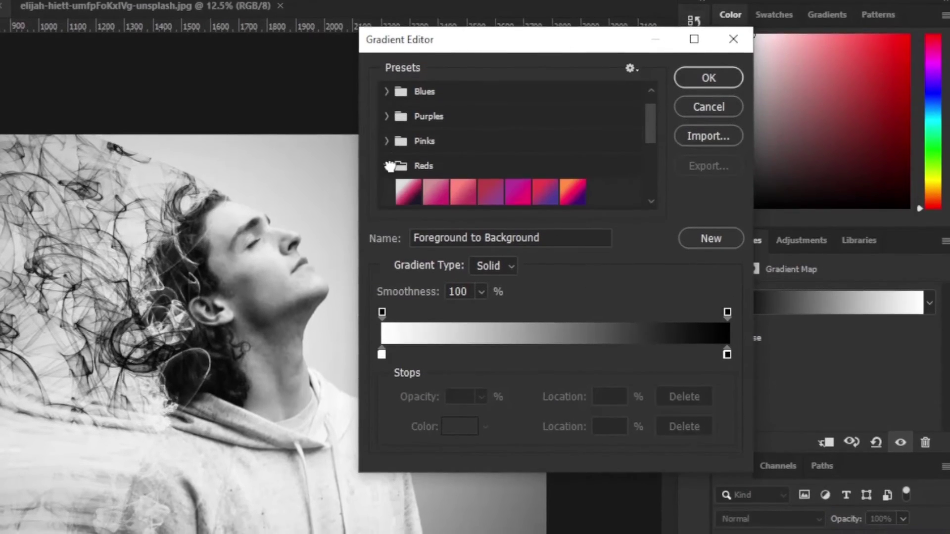
scroll(505, 198, "down", 1)
scroll(504, 197, "down", 1)
left_click(388, 156)
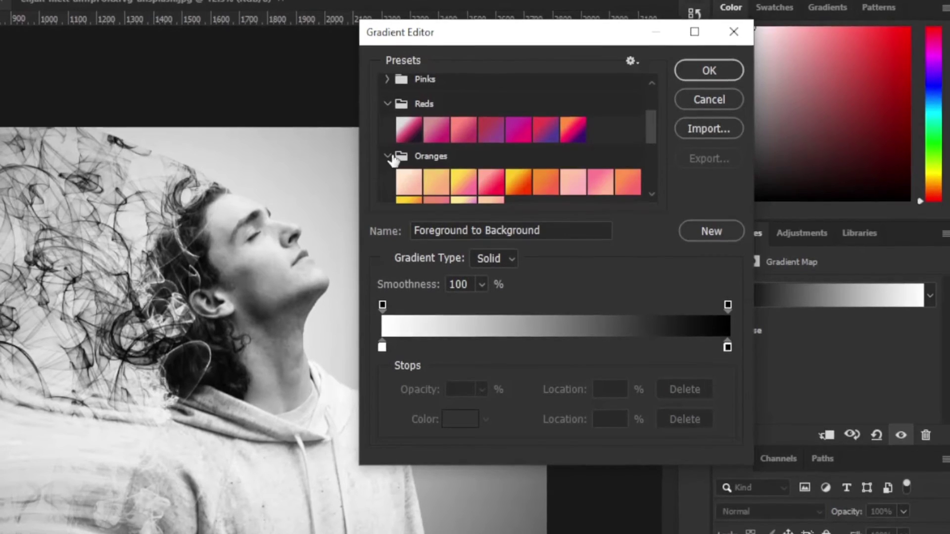
scroll(491, 193, "down", 1)
scroll(491, 193, "down", 1)
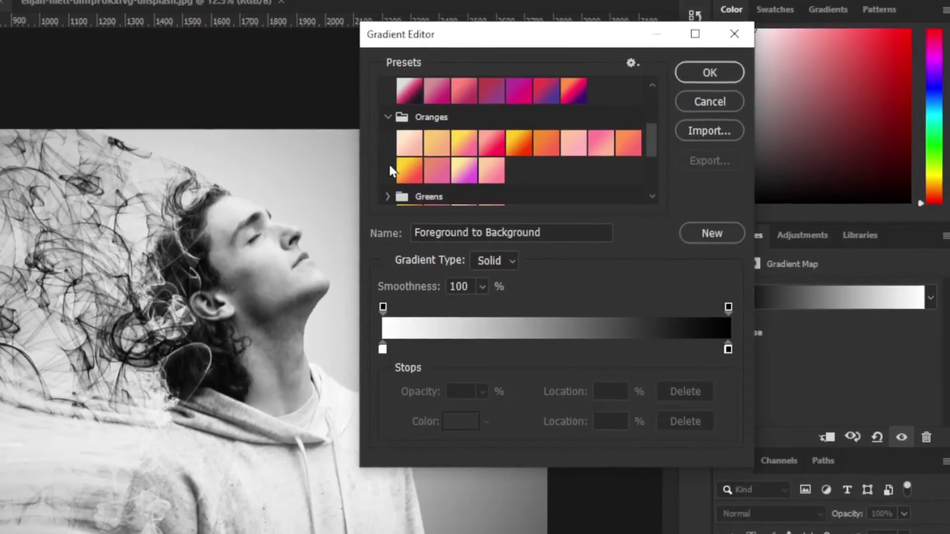
left_click(415, 175)
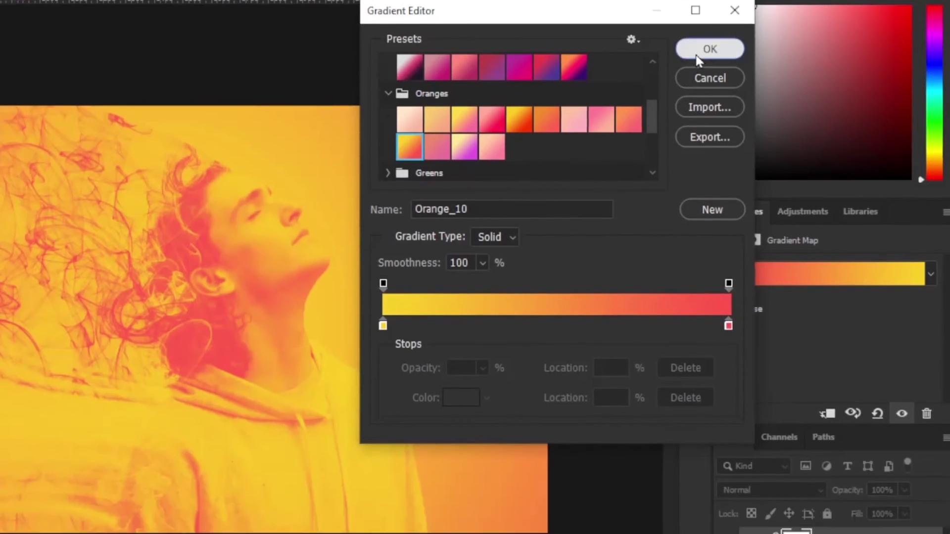
left_click(710, 82)
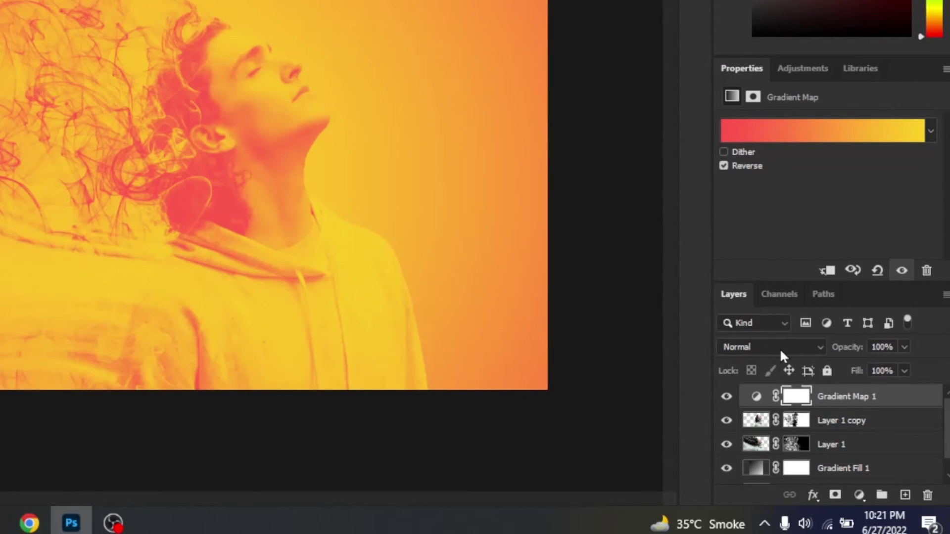
Step: Set Gradient Map 1 to Soft Light blend mode with 47% fill
left_click(770, 349)
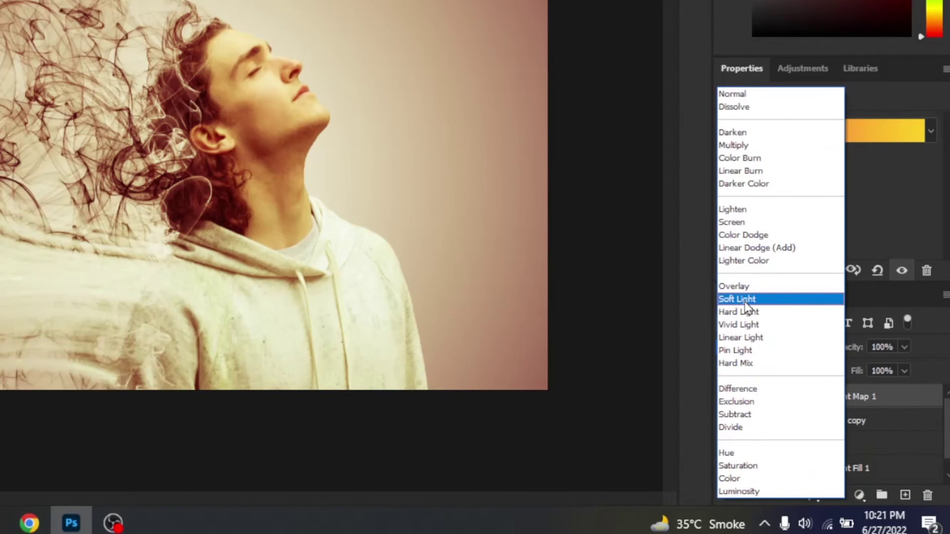
left_click(748, 308)
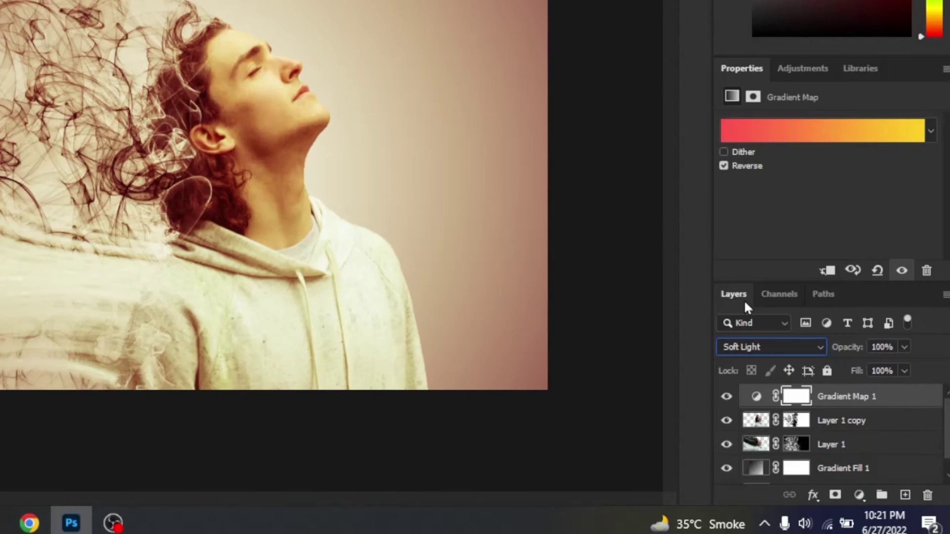
left_click(904, 372)
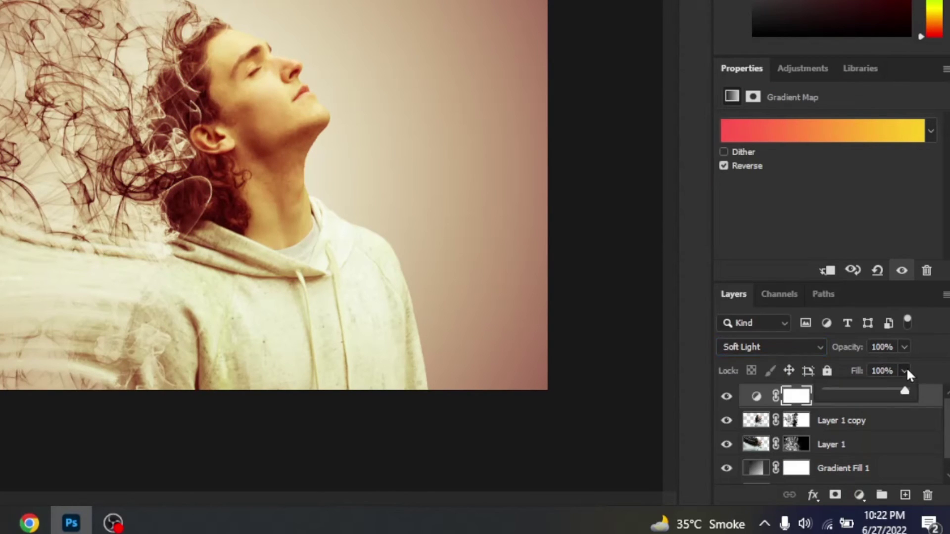
left_click(873, 390)
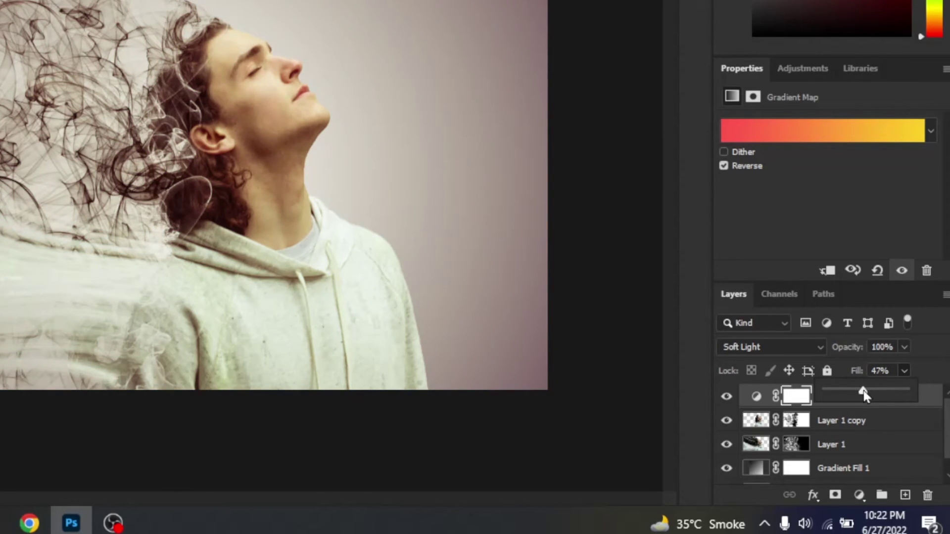
left_click(919, 373)
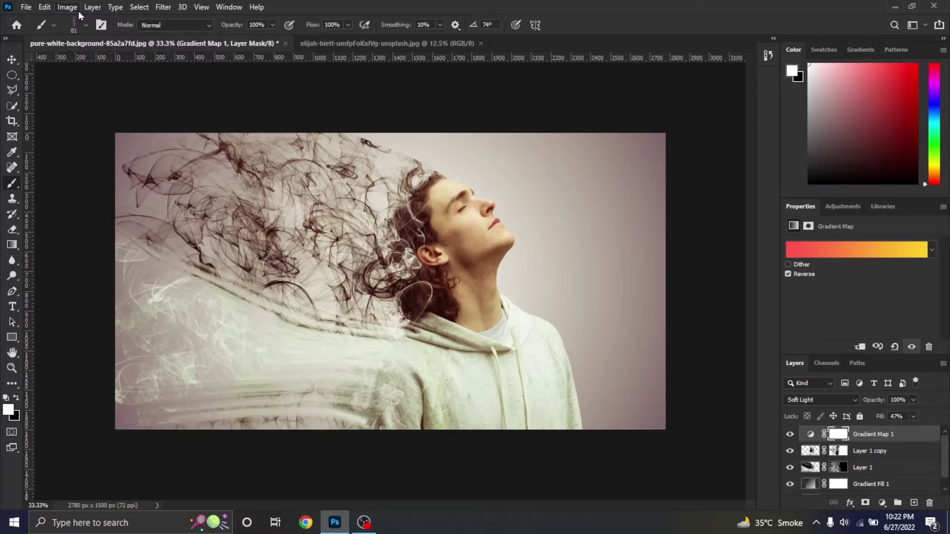
left_click(92, 7)
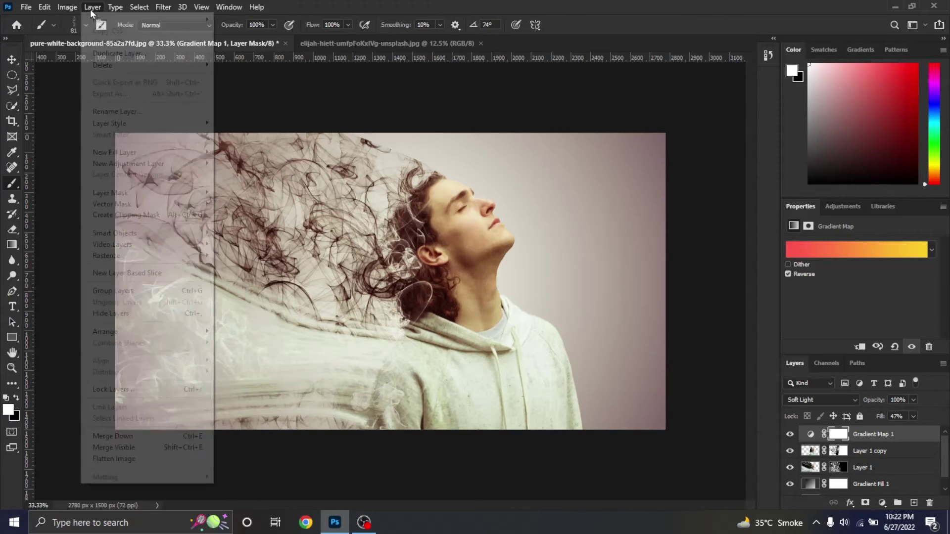
Step: Merge all visible layers into one and launch the Camera Raw Filter
left_click(165, 450)
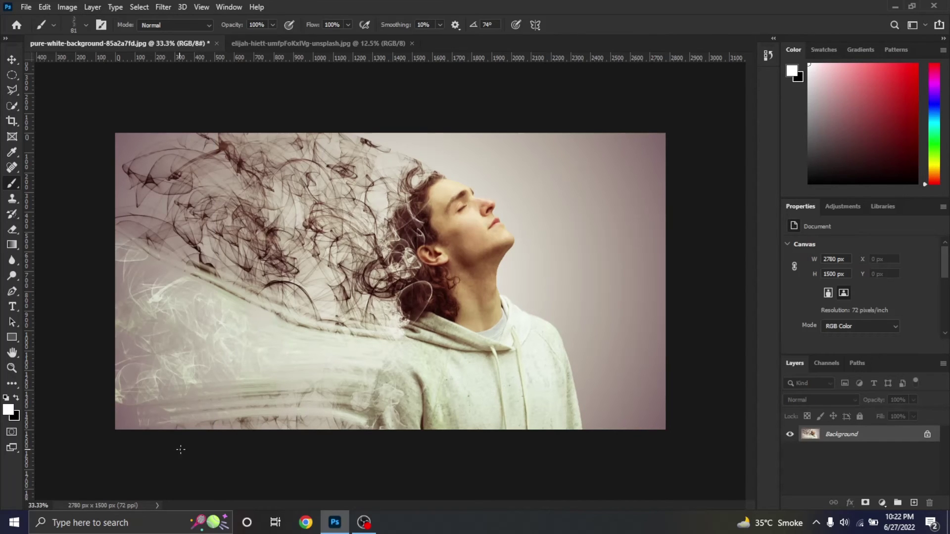
left_click(164, 8)
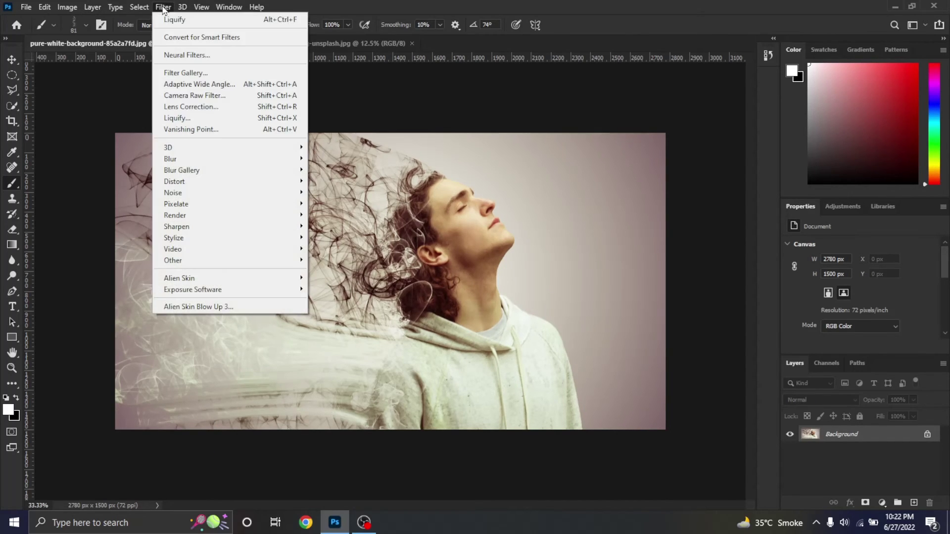
left_click(184, 96)
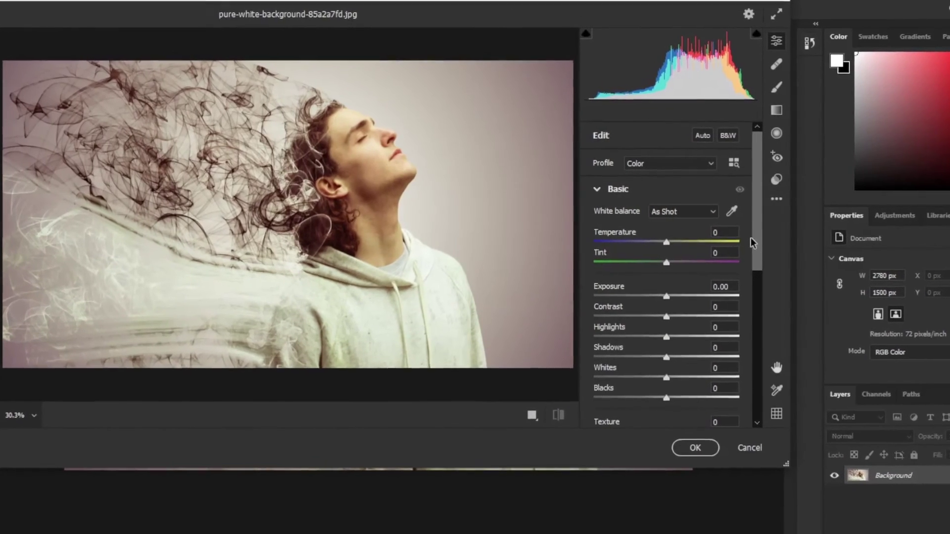
Step: In Camera Raw, raise Vibrance to +41 and cool Temperature to -6
left_click_drag(773, 268, 791, 333)
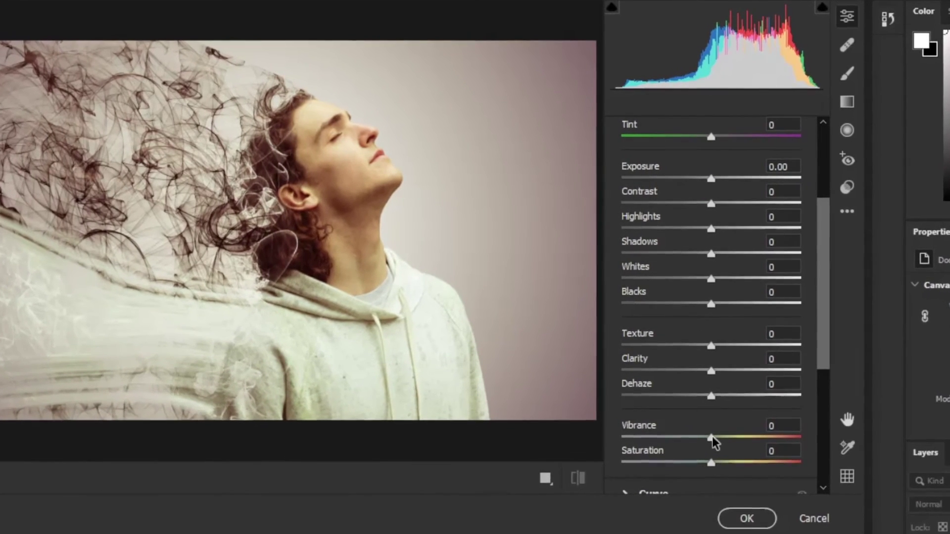
left_click_drag(702, 426, 744, 435)
scroll(714, 297, "up", 1)
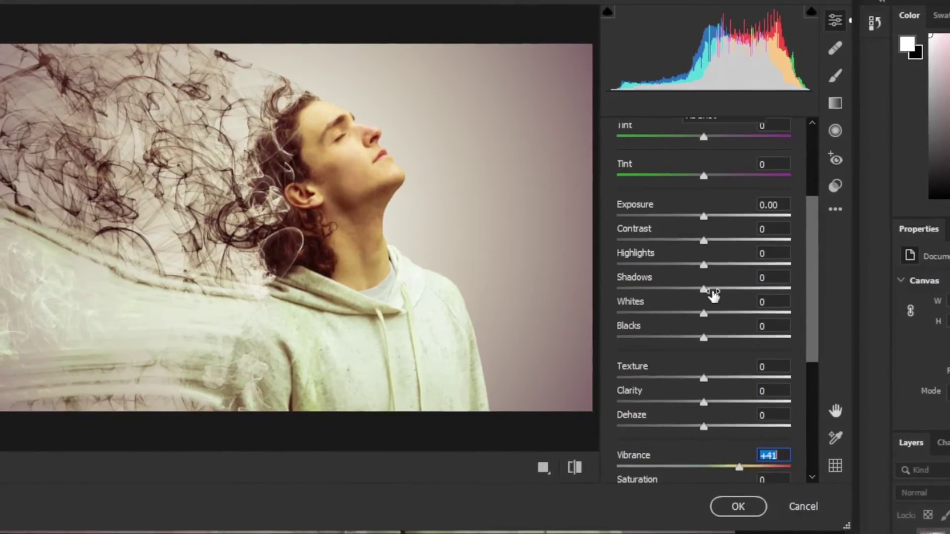
scroll(693, 237, "up", 4)
left_click(699, 261)
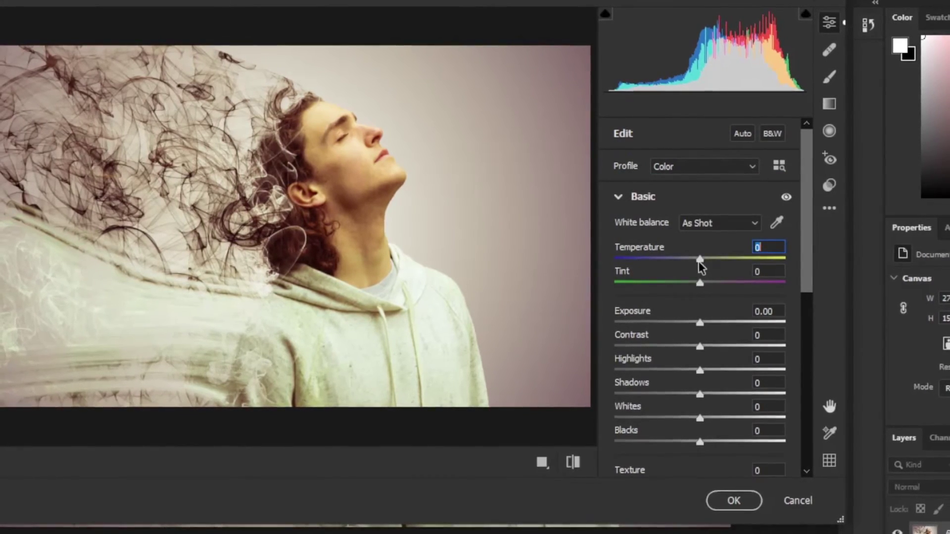
left_click_drag(698, 261, 689, 256)
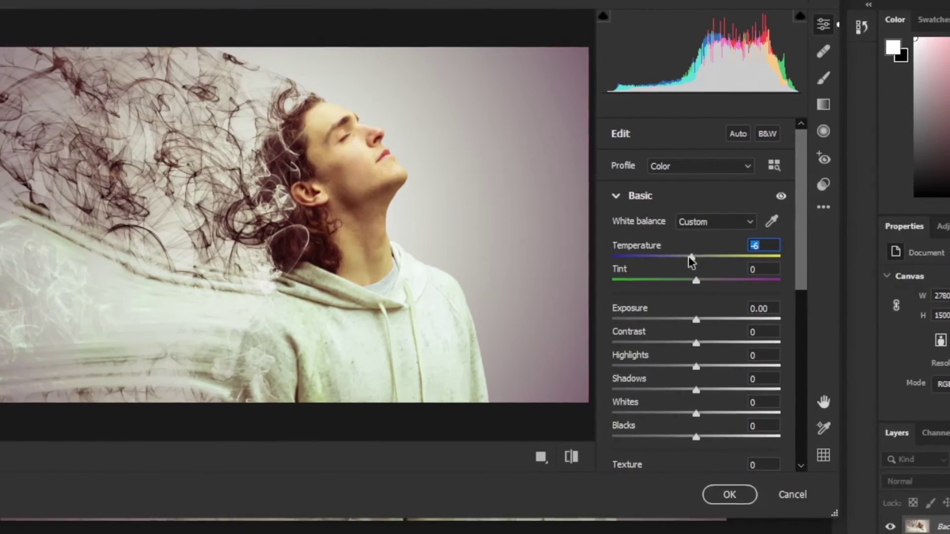
scroll(701, 317, "down", 3)
scroll(701, 316, "down", 2)
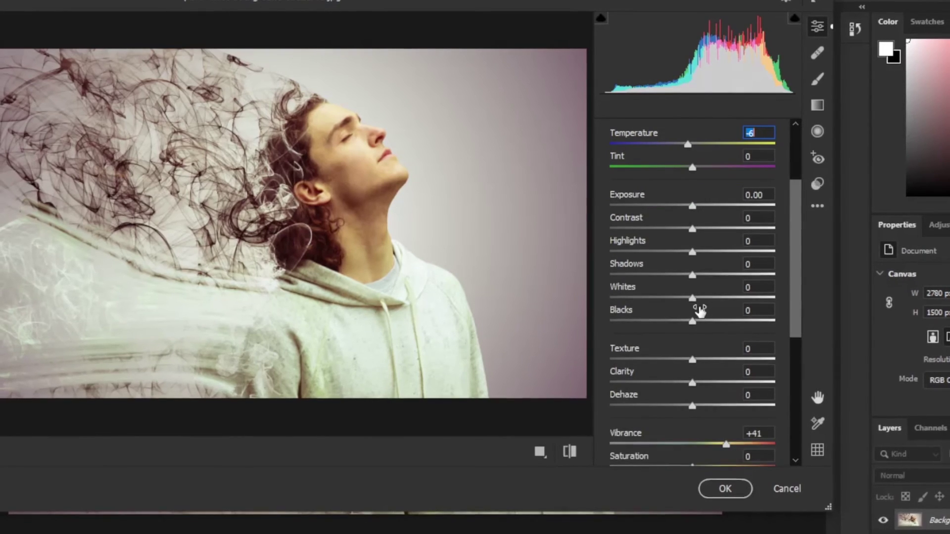
Step: Apply Texture +45, Exposure +0.15, Contrast -24, Shadows +11 and remaining tone tweaks in Camera Raw
left_click(693, 358)
mouse_move(690, 358)
left_mouse_down()
mouse_move(722, 357)
mouse_move(717, 372)
left_mouse_up()
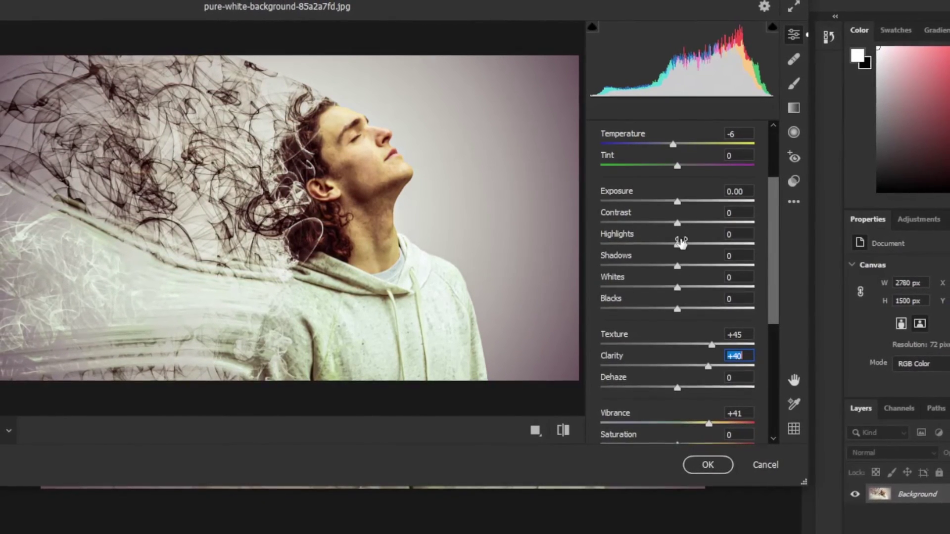
left_click(676, 200)
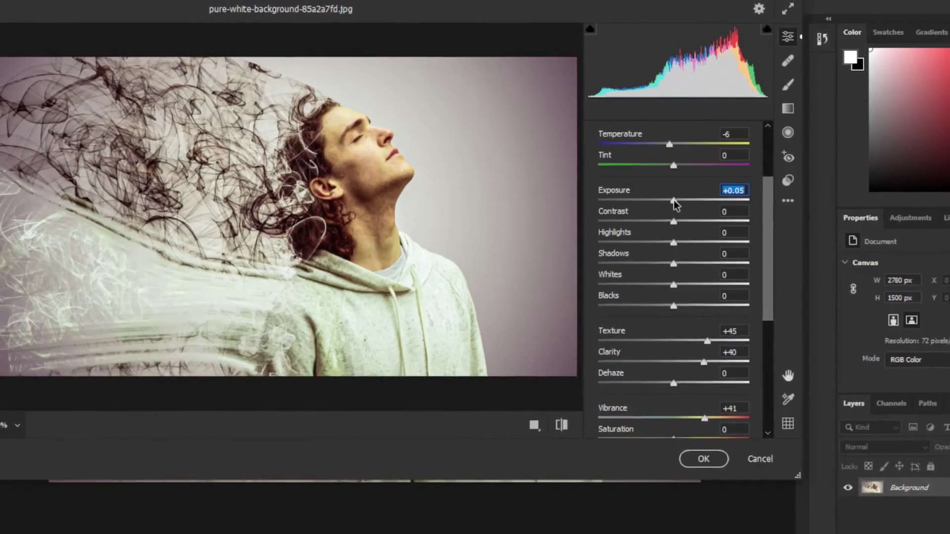
left_click(656, 221)
mouse_move(654, 222)
left_mouse_down()
mouse_move(647, 237)
mouse_move(667, 254)
mouse_move(636, 271)
mouse_move(653, 290)
mouse_move(640, 287)
left_mouse_up()
left_click(658, 275)
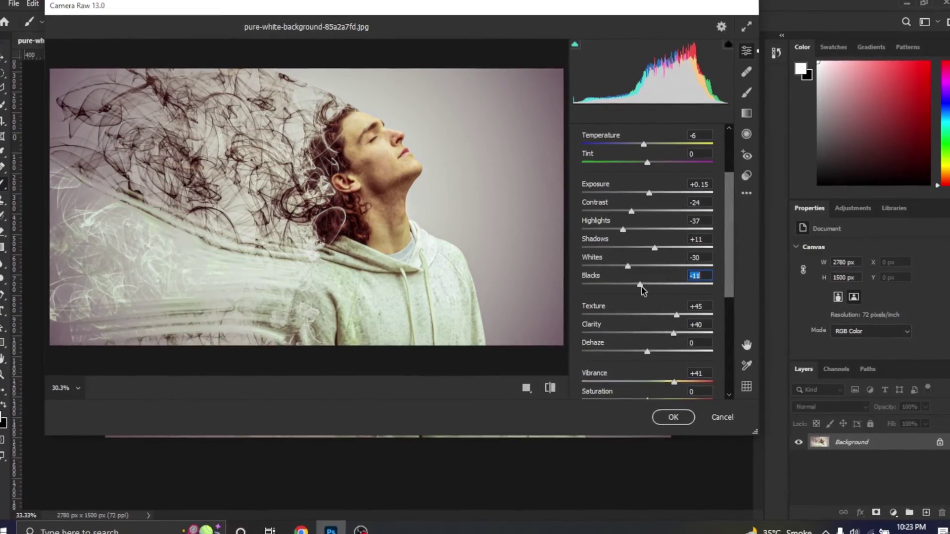
left_click(671, 414)
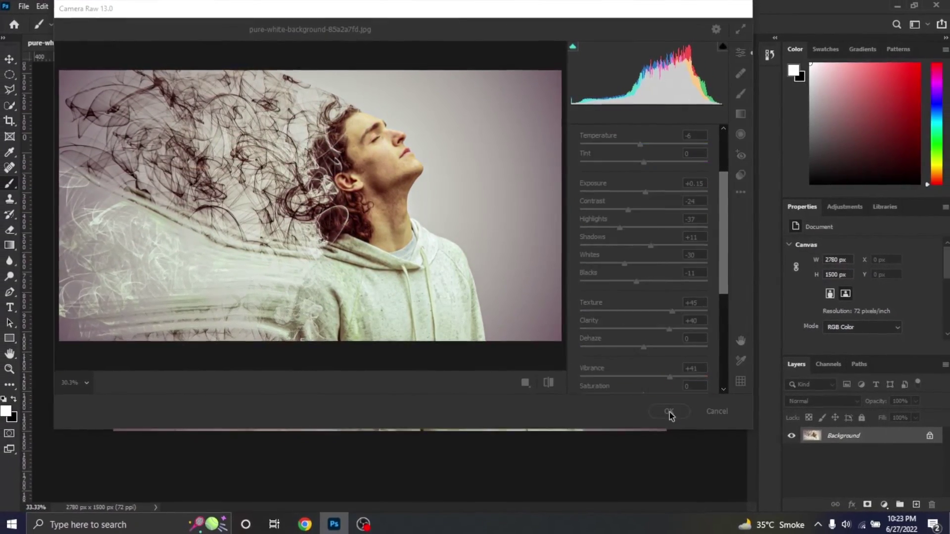